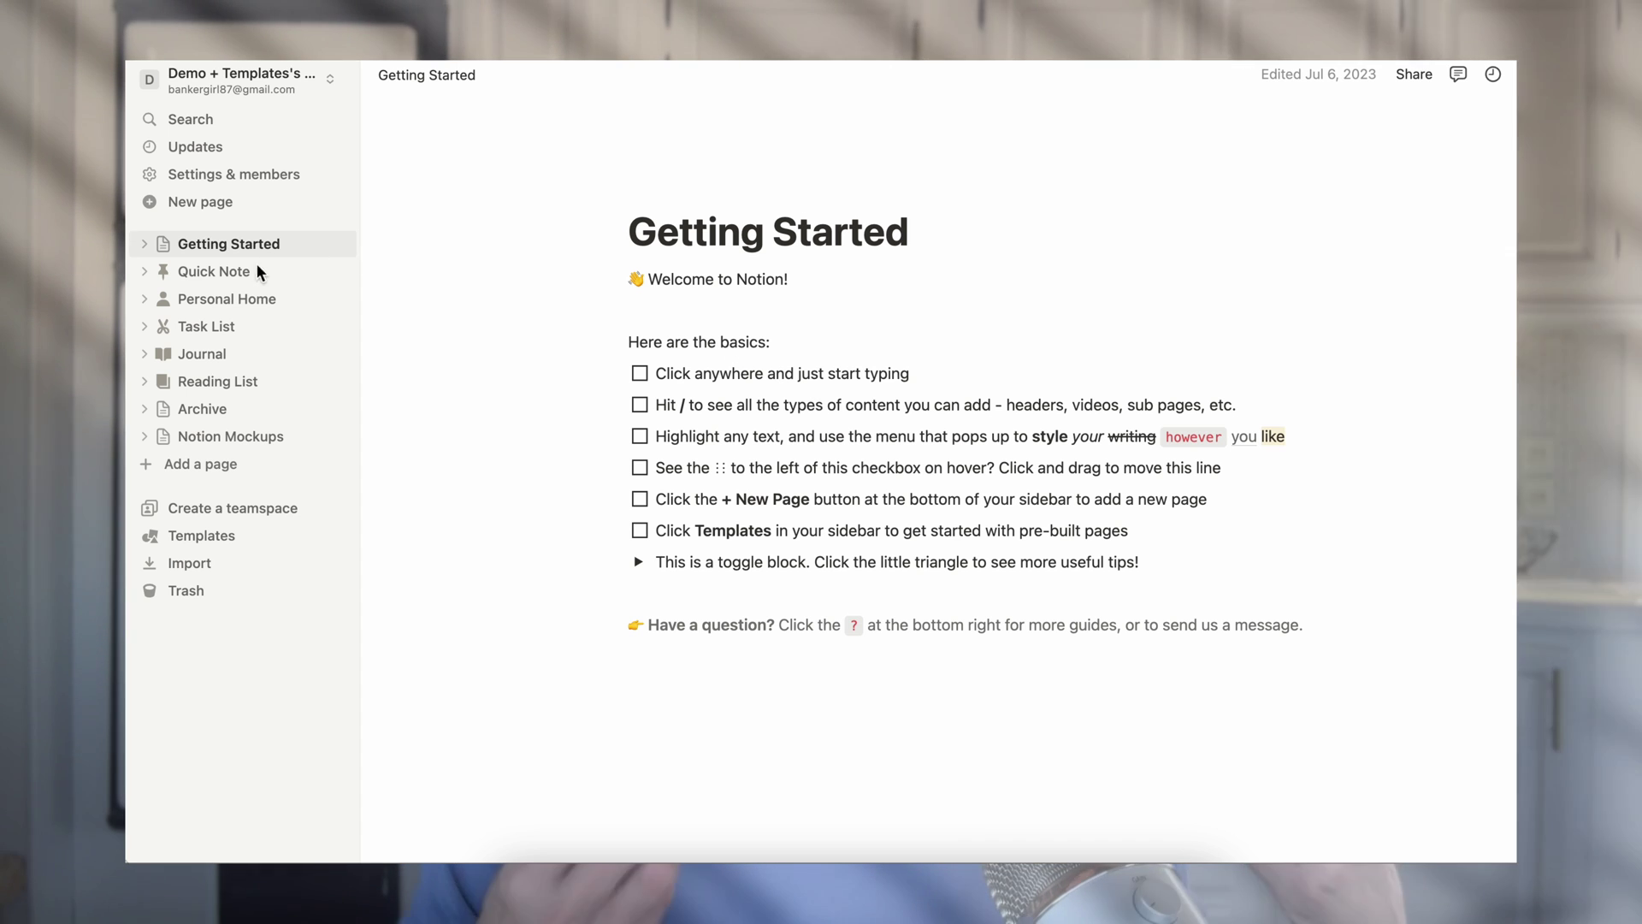
# - View the Quick Note, Personal Home and Task List pages, then preview the Take Fig on a walk task
pyautogui.click(226, 272)
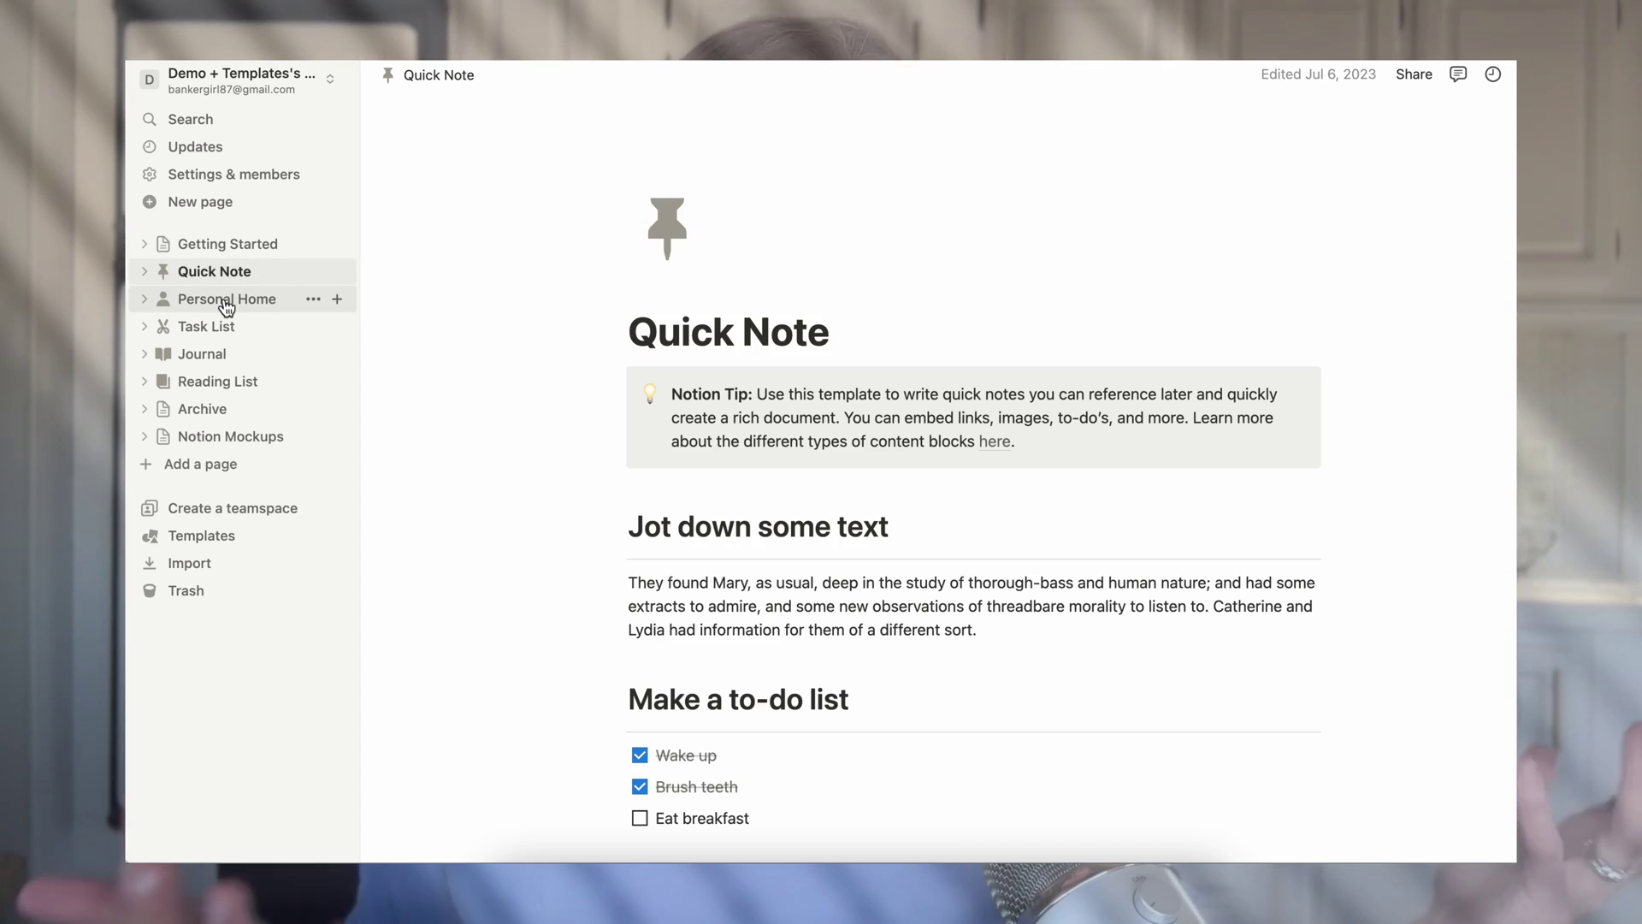
pyautogui.click(227, 301)
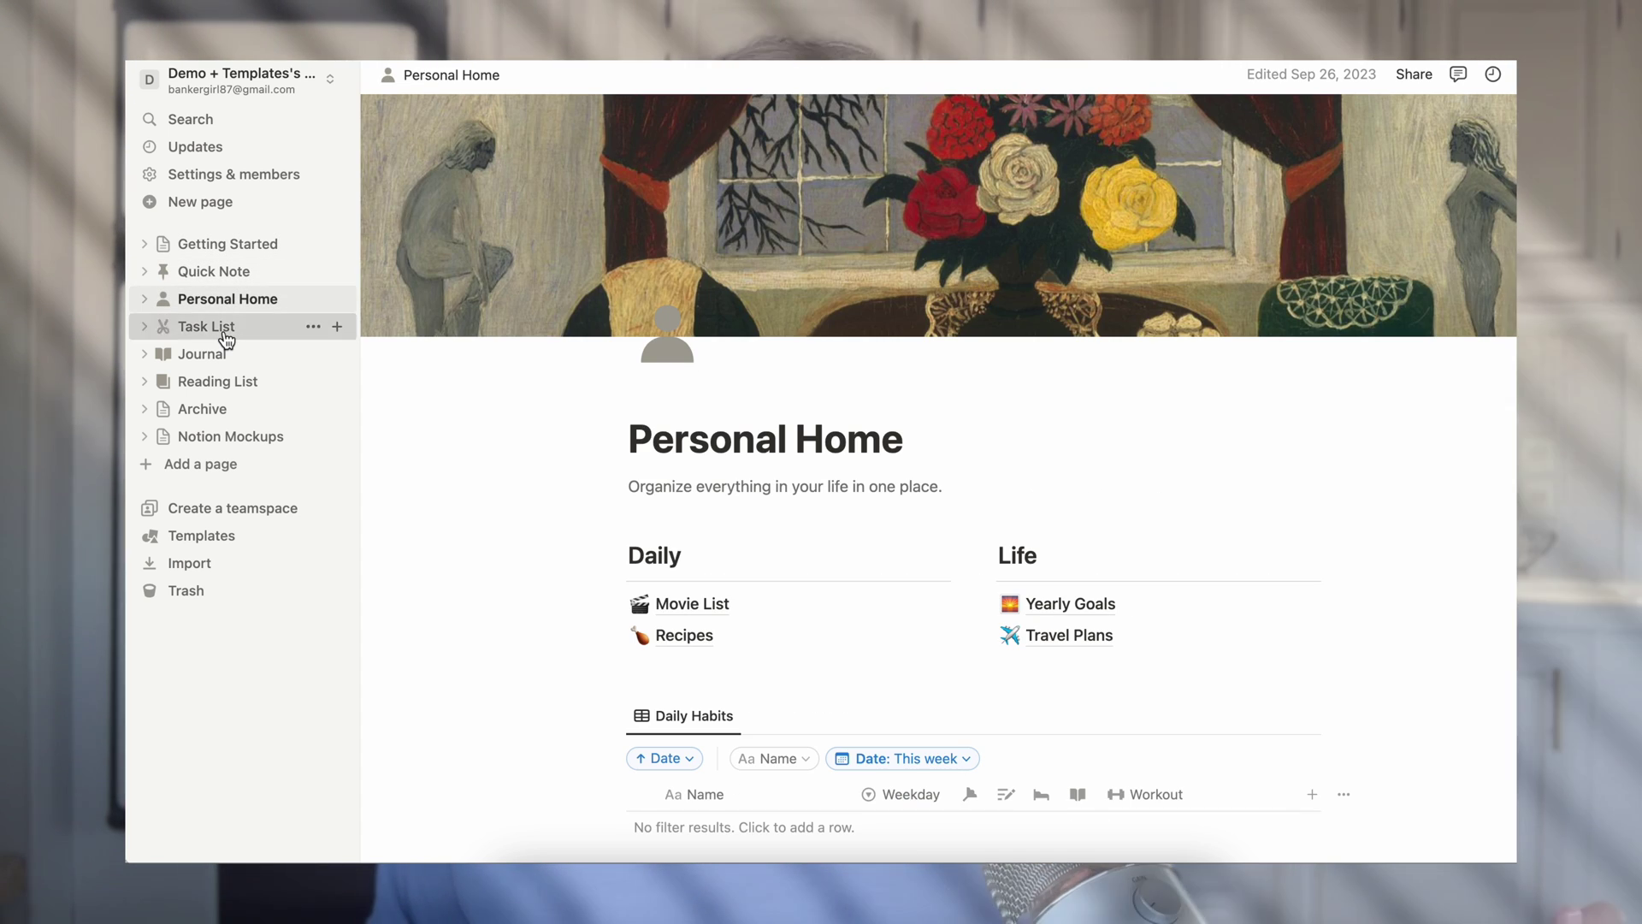
pyautogui.click(225, 328)
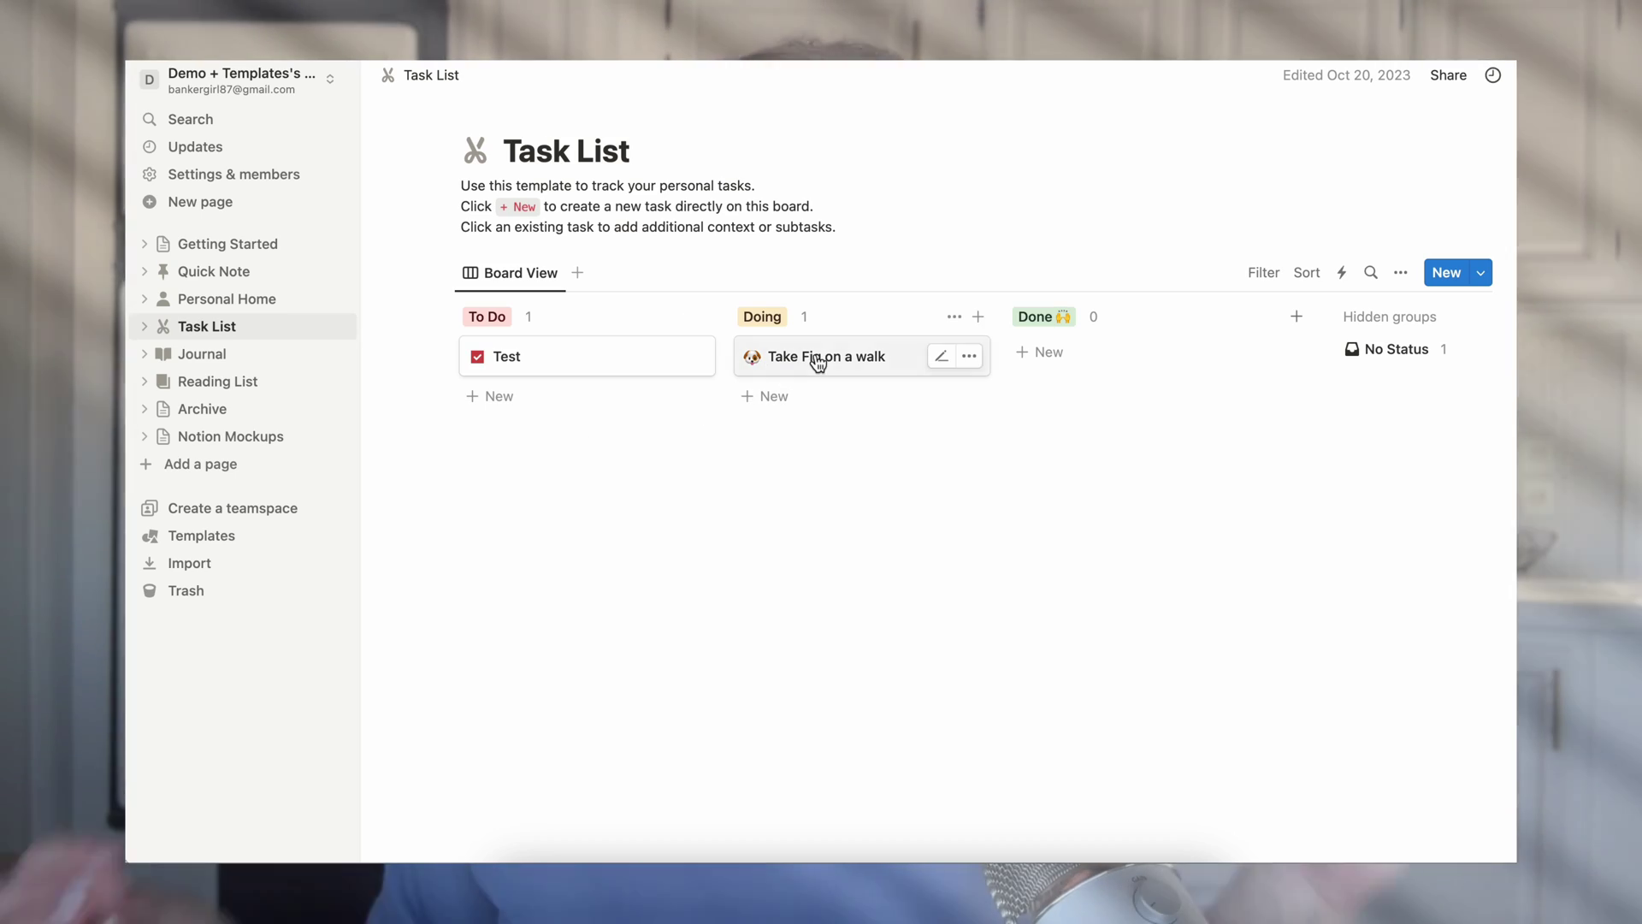
pyautogui.click(814, 355)
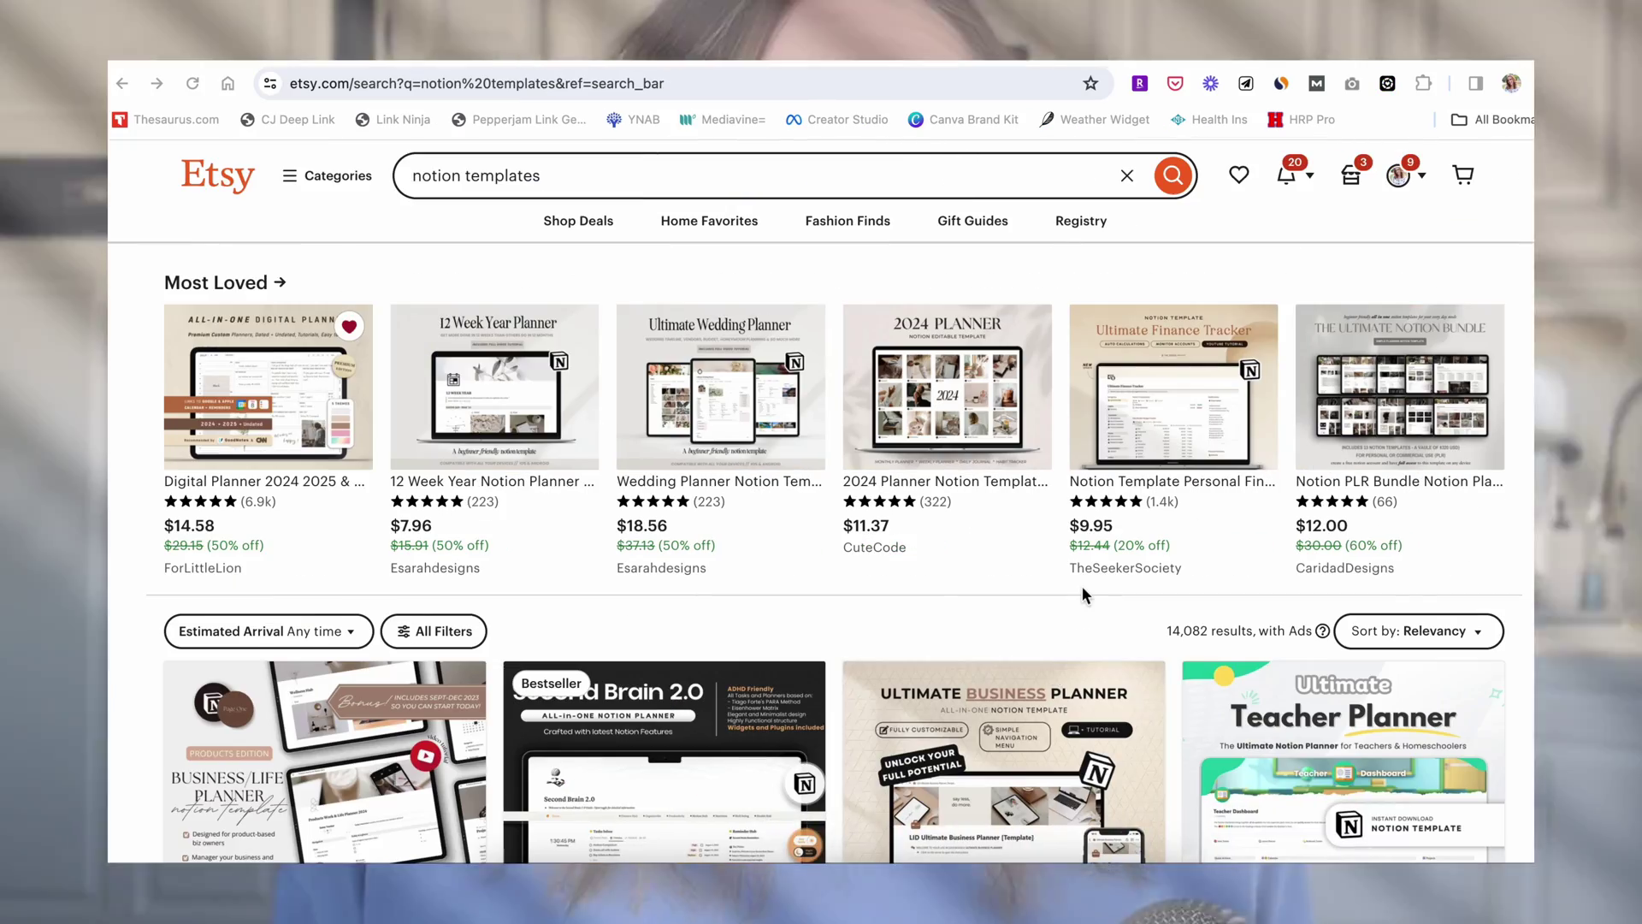
# - Scroll down through Etsy's notion templates search results
pyautogui.scroll(-3, 1081, 587)
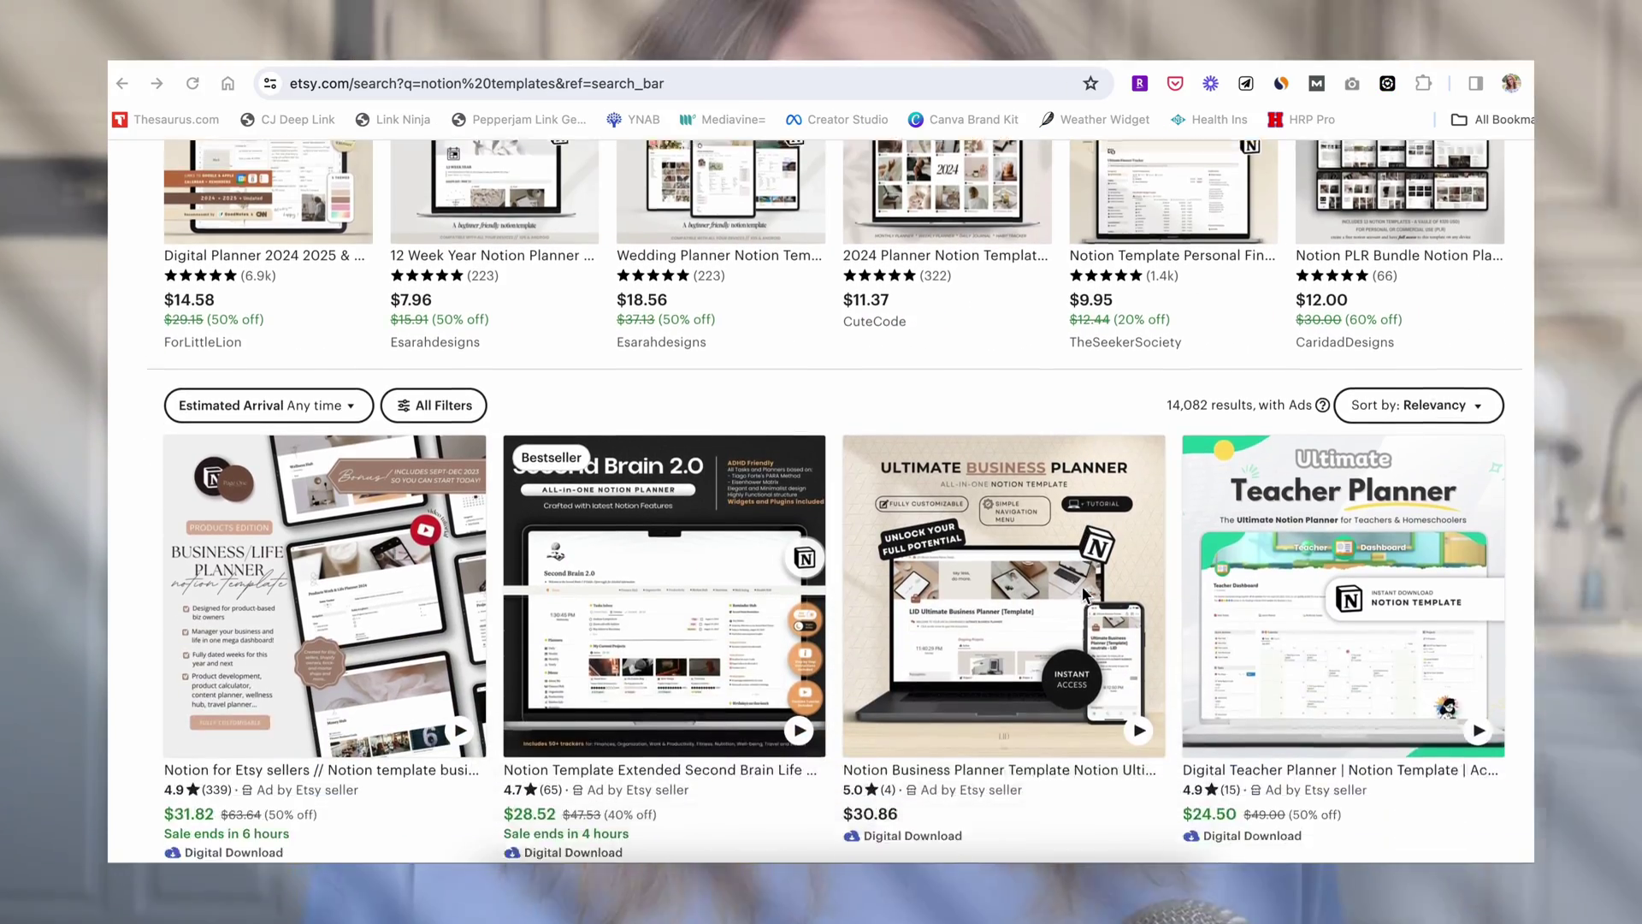
pyautogui.scroll(-5, 1081, 585)
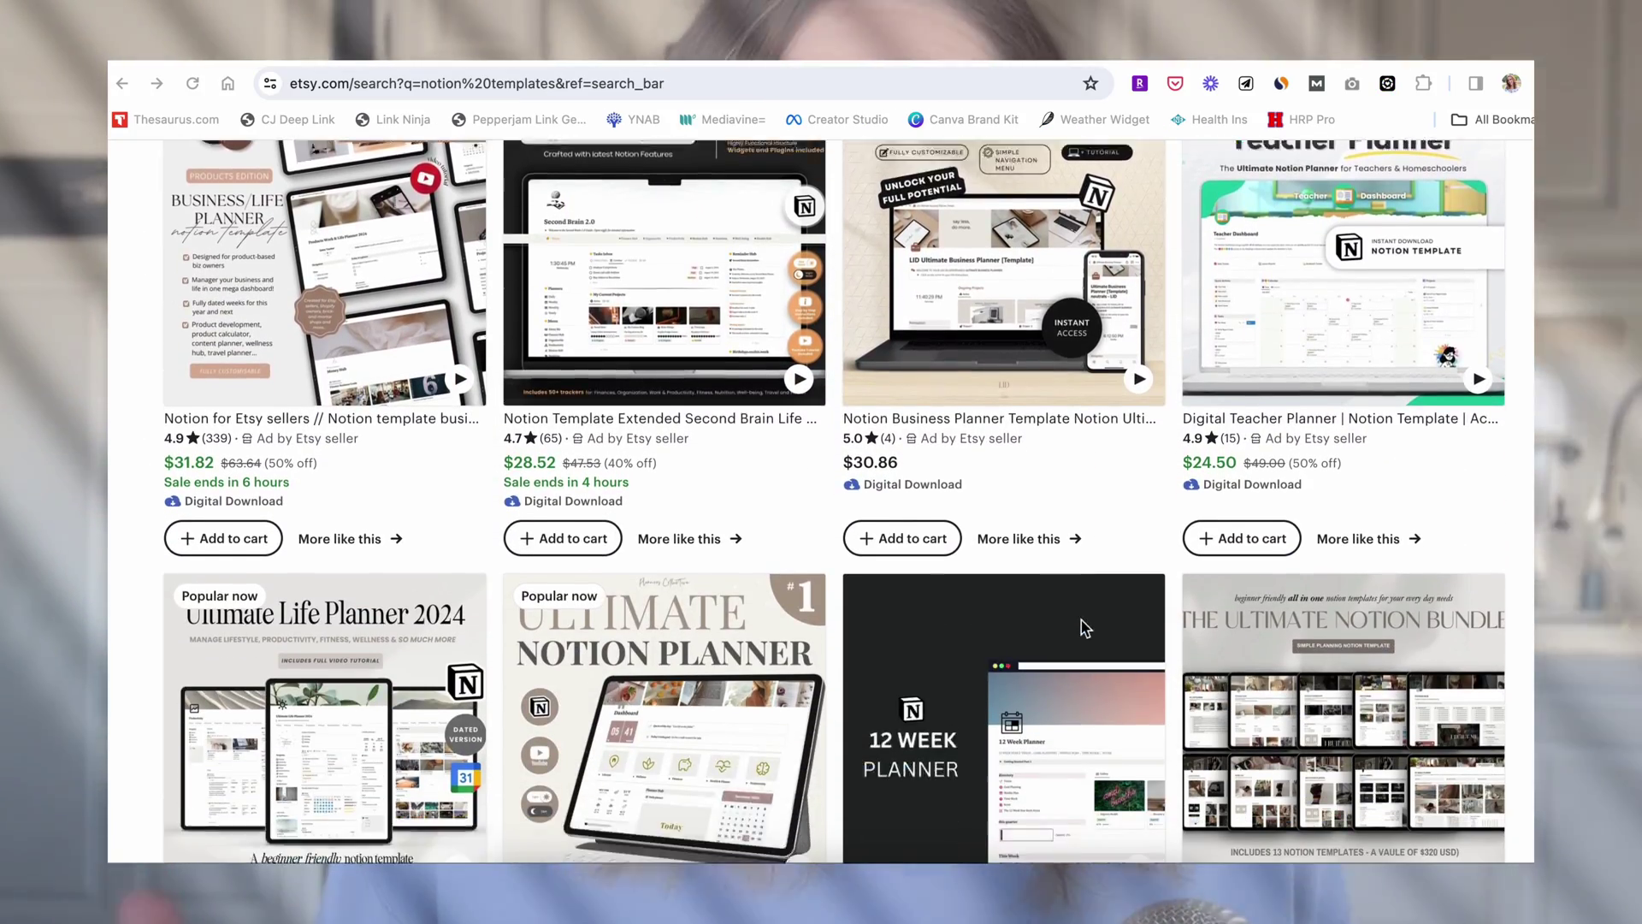
pyautogui.scroll(-6, 1081, 727)
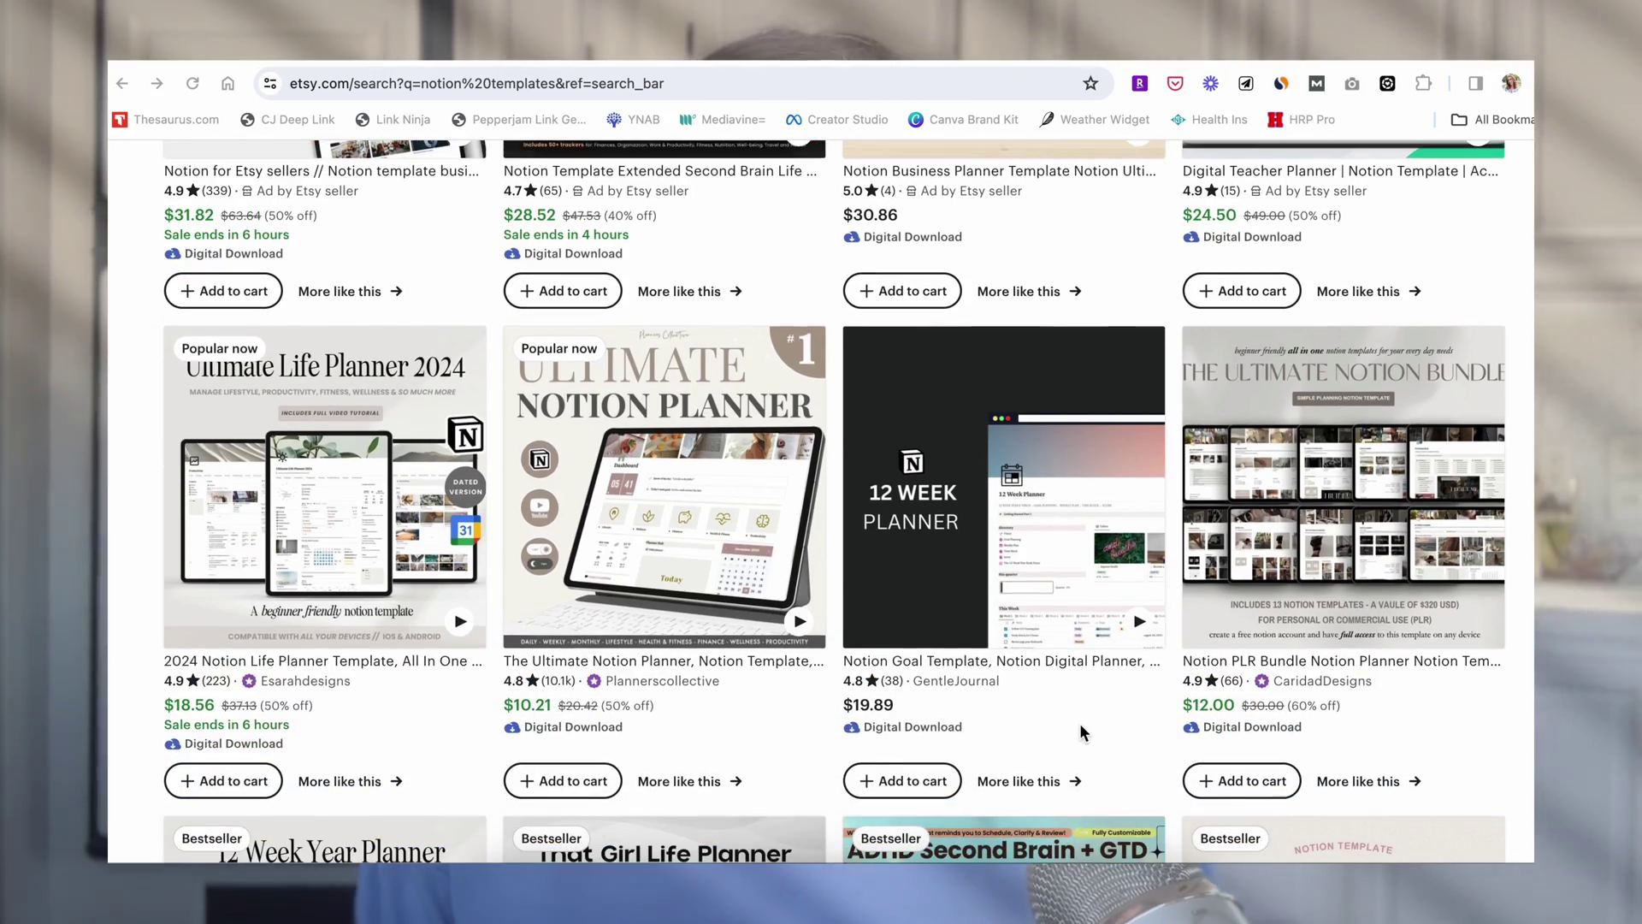
pyautogui.scroll(-2, 1079, 727)
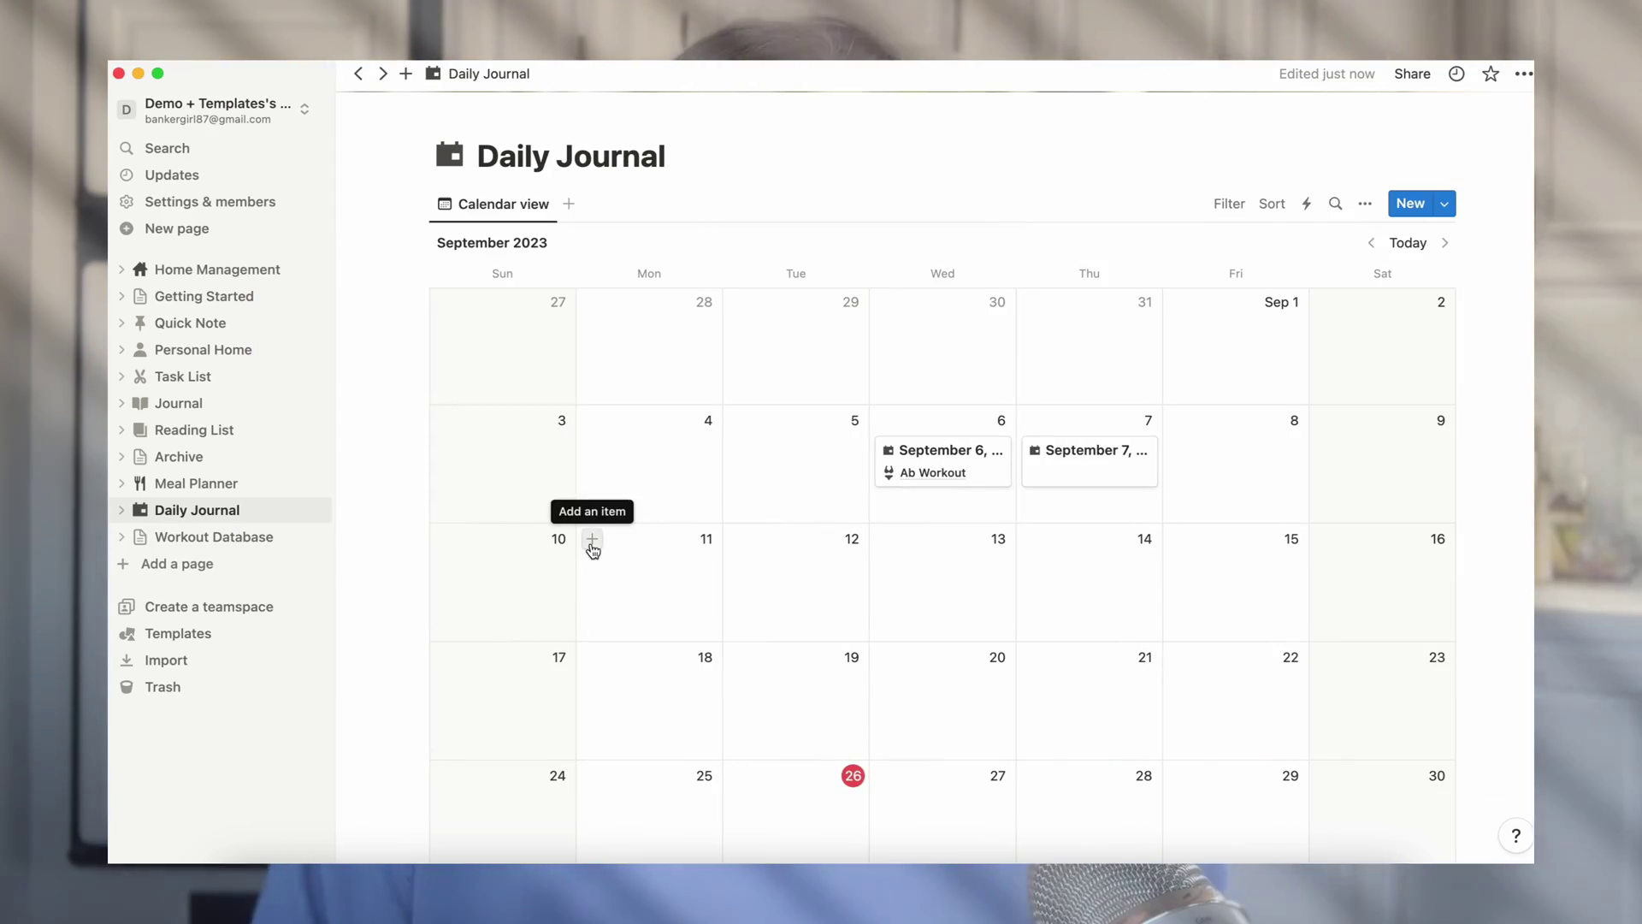
# - Add a Daily Journal entry on Sep 11, 2023 using the Monday Entry template
pyautogui.click(591, 545)
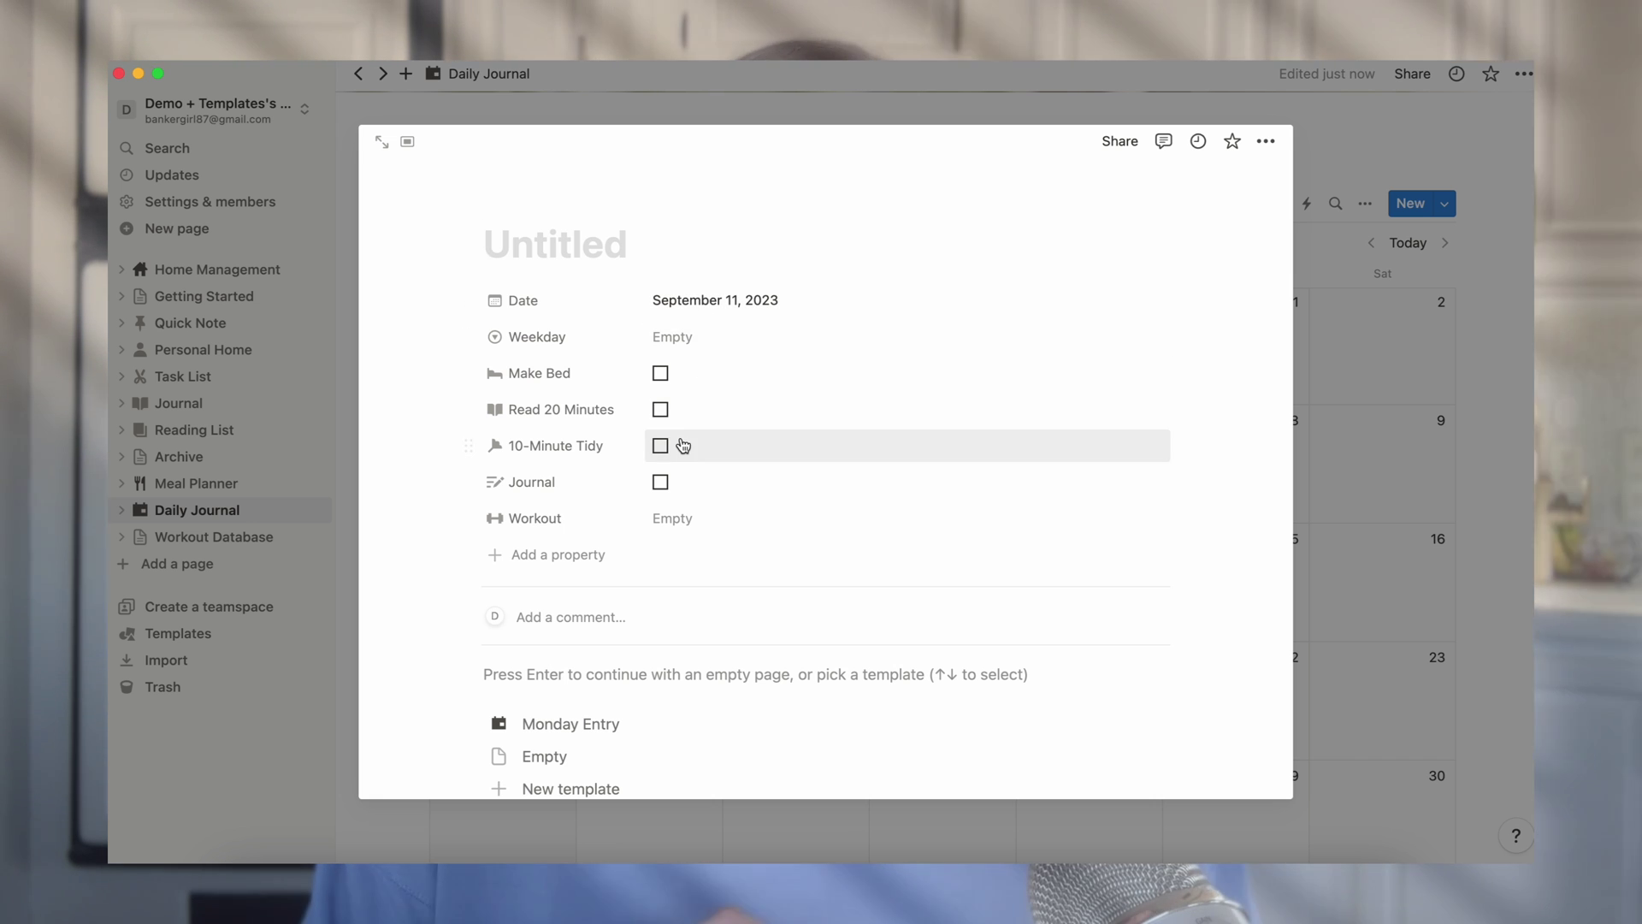
pyautogui.scroll(-3, 683, 445)
pyautogui.click(566, 604)
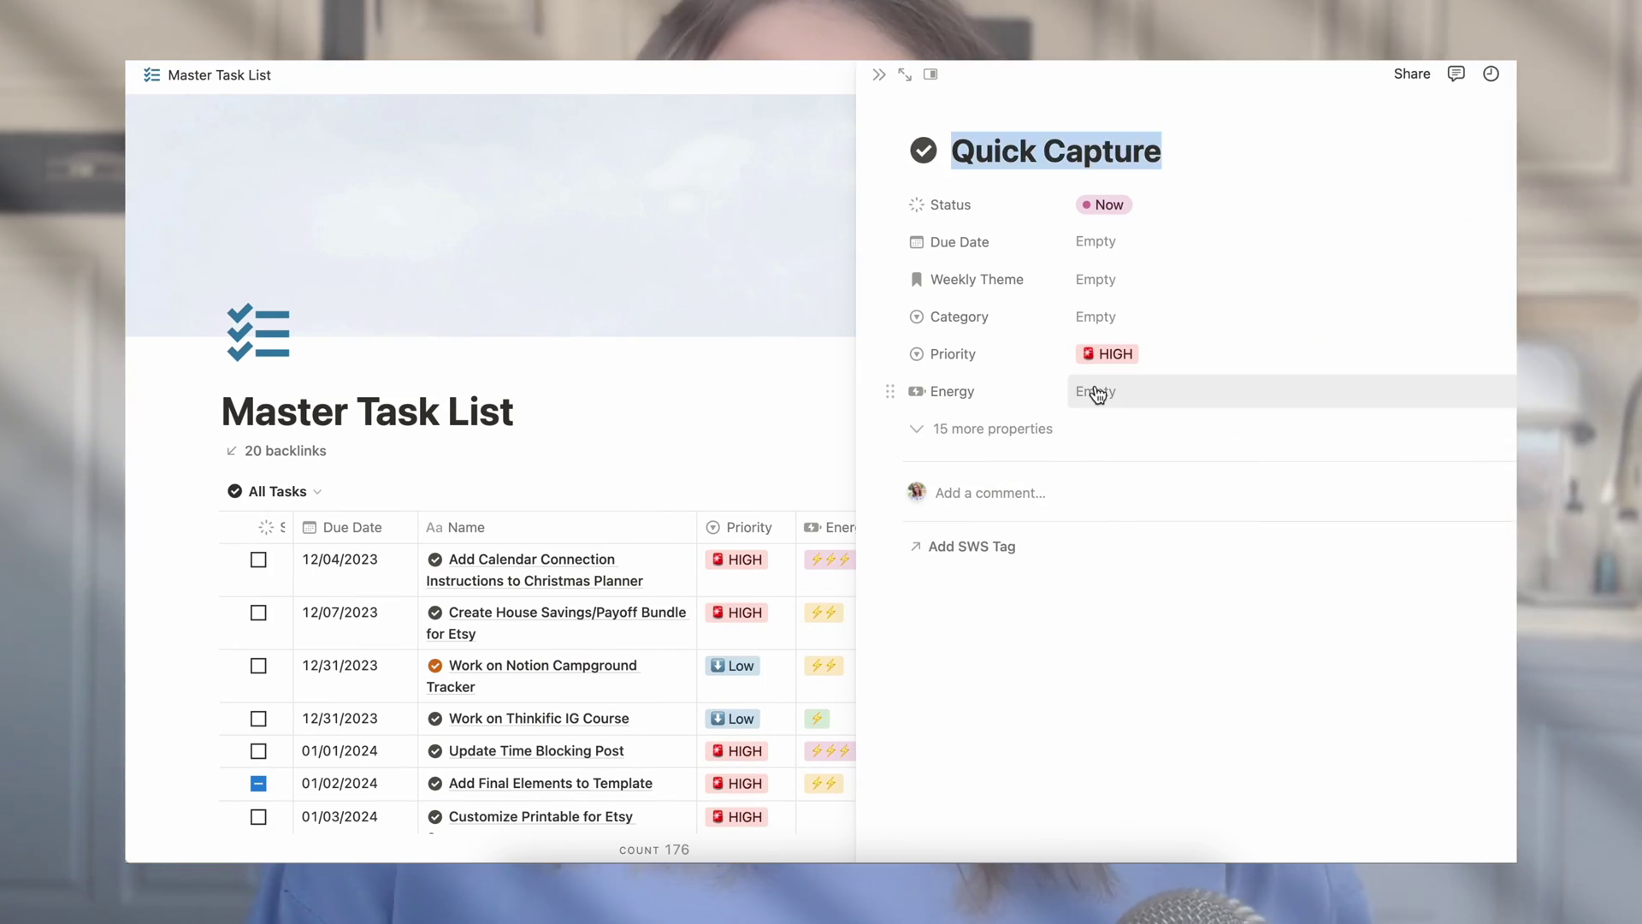
# - Title the Quick Capture task 'New Task I Need'
pyautogui.write('New Task I Need')
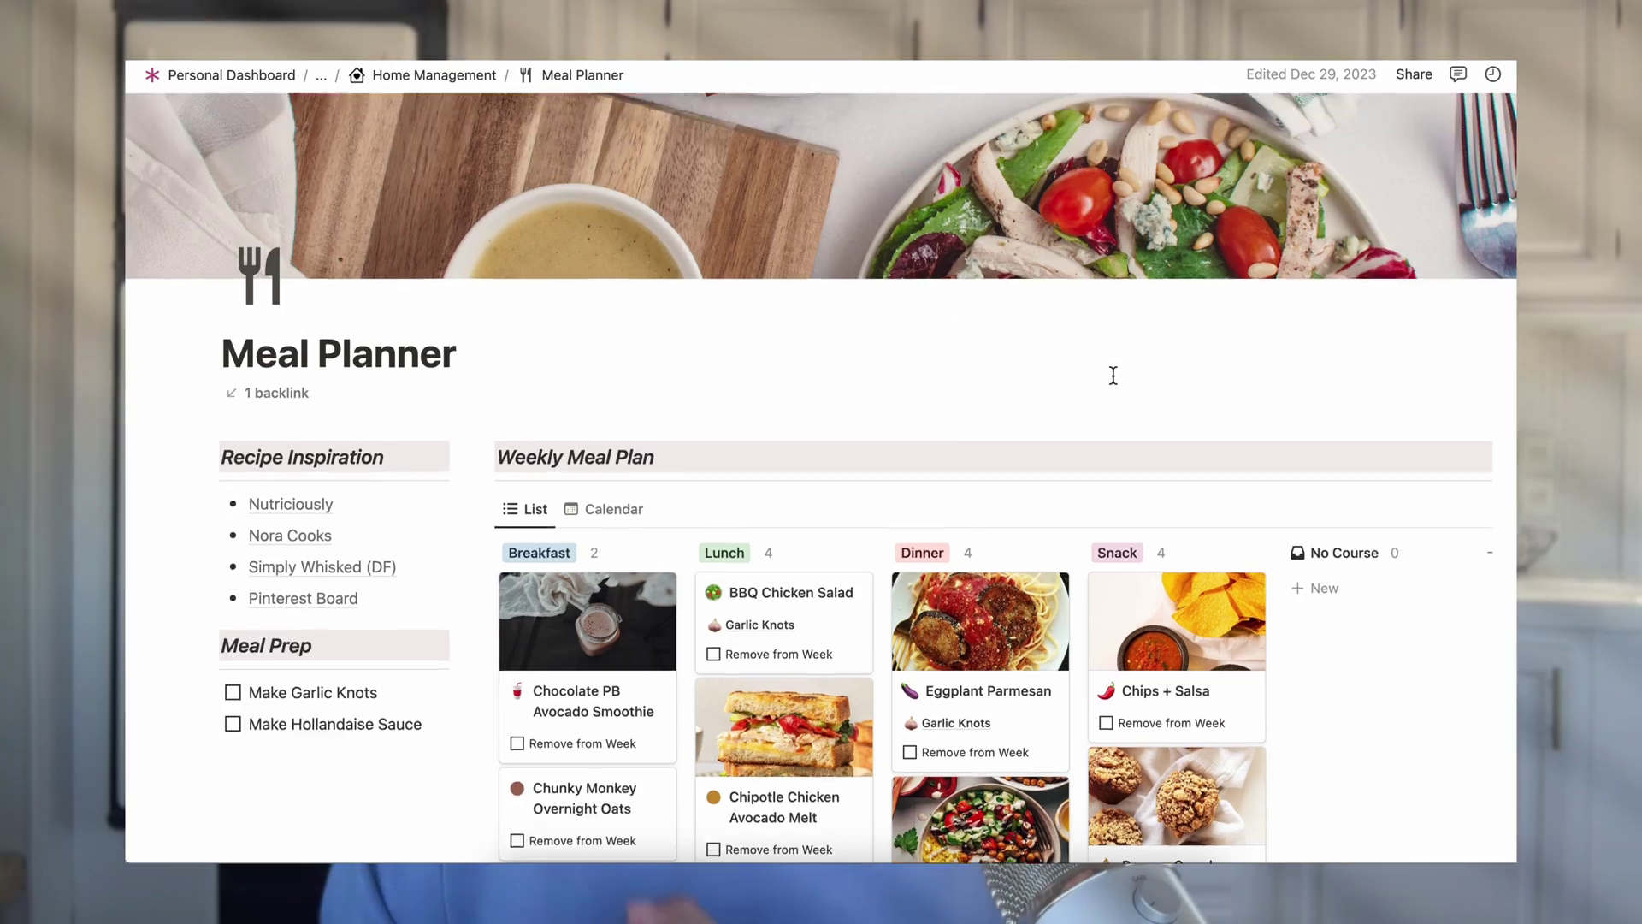
# - Scroll through the Banana Crumb Muffins recipe in its side peek
pyautogui.scroll(-5, 1115, 381)
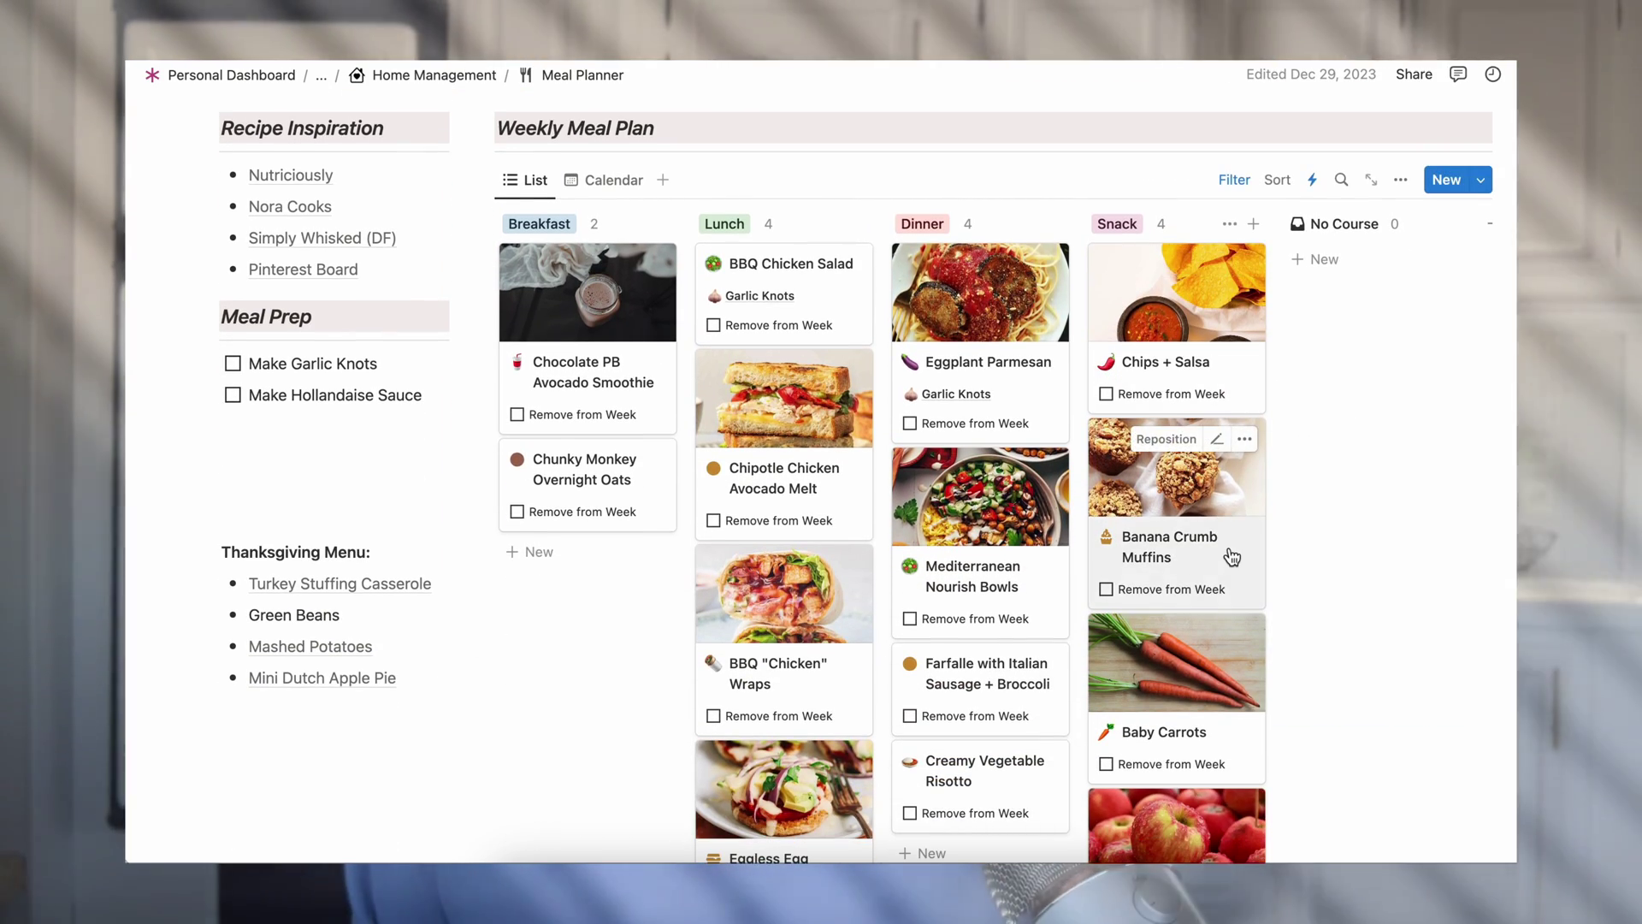
pyautogui.scroll(-8, 1232, 558)
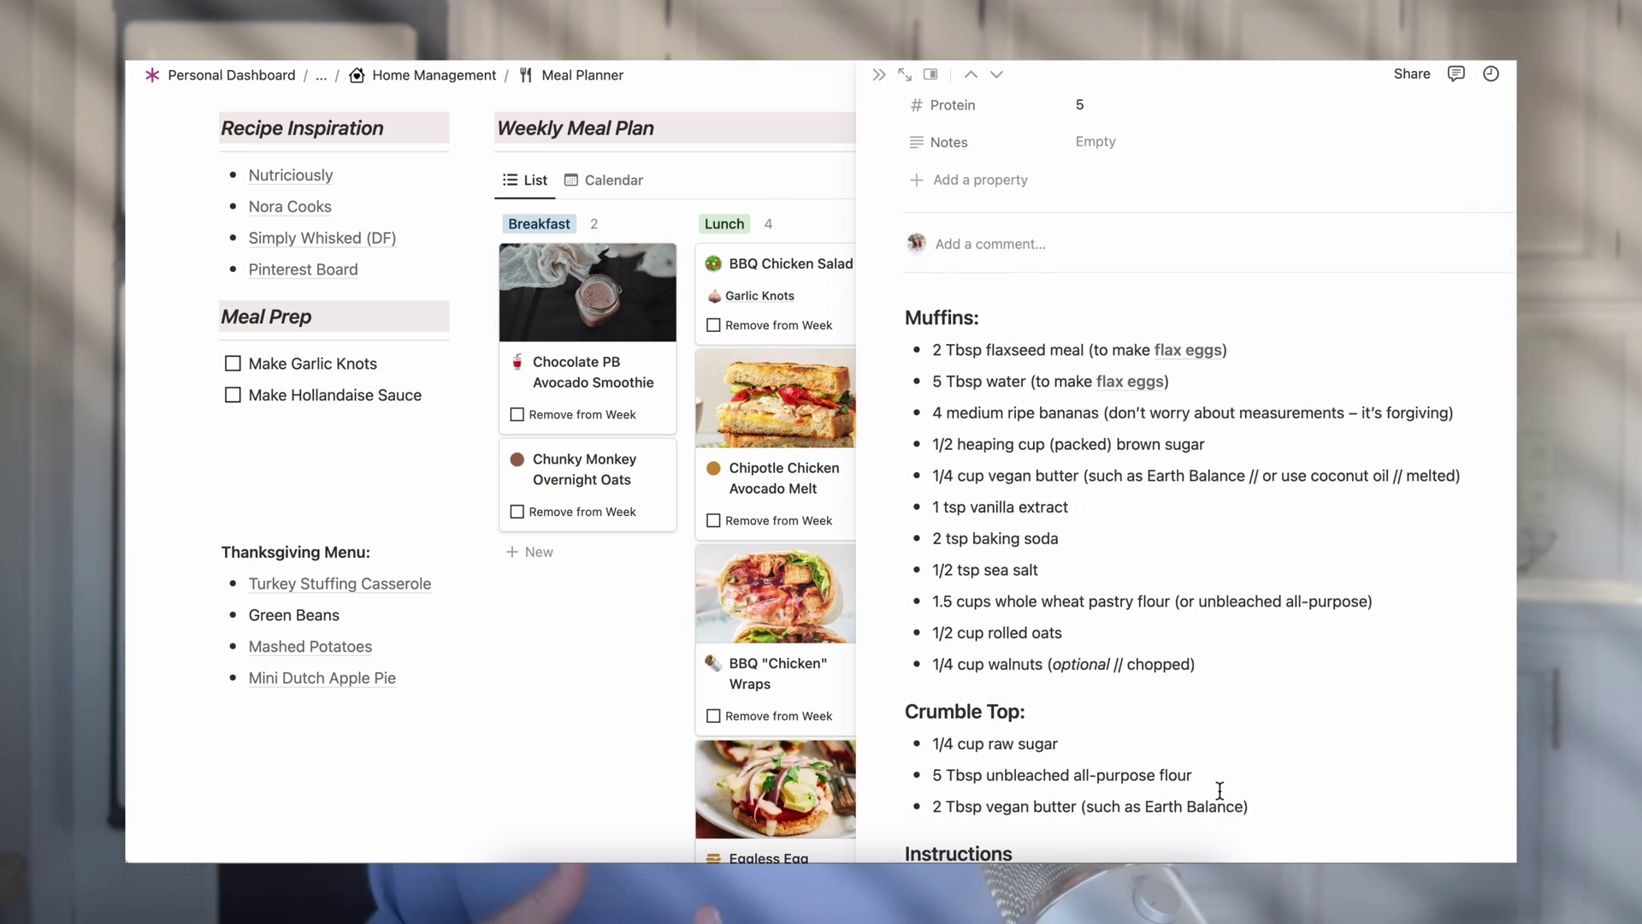
pyautogui.scroll(-3, 1220, 792)
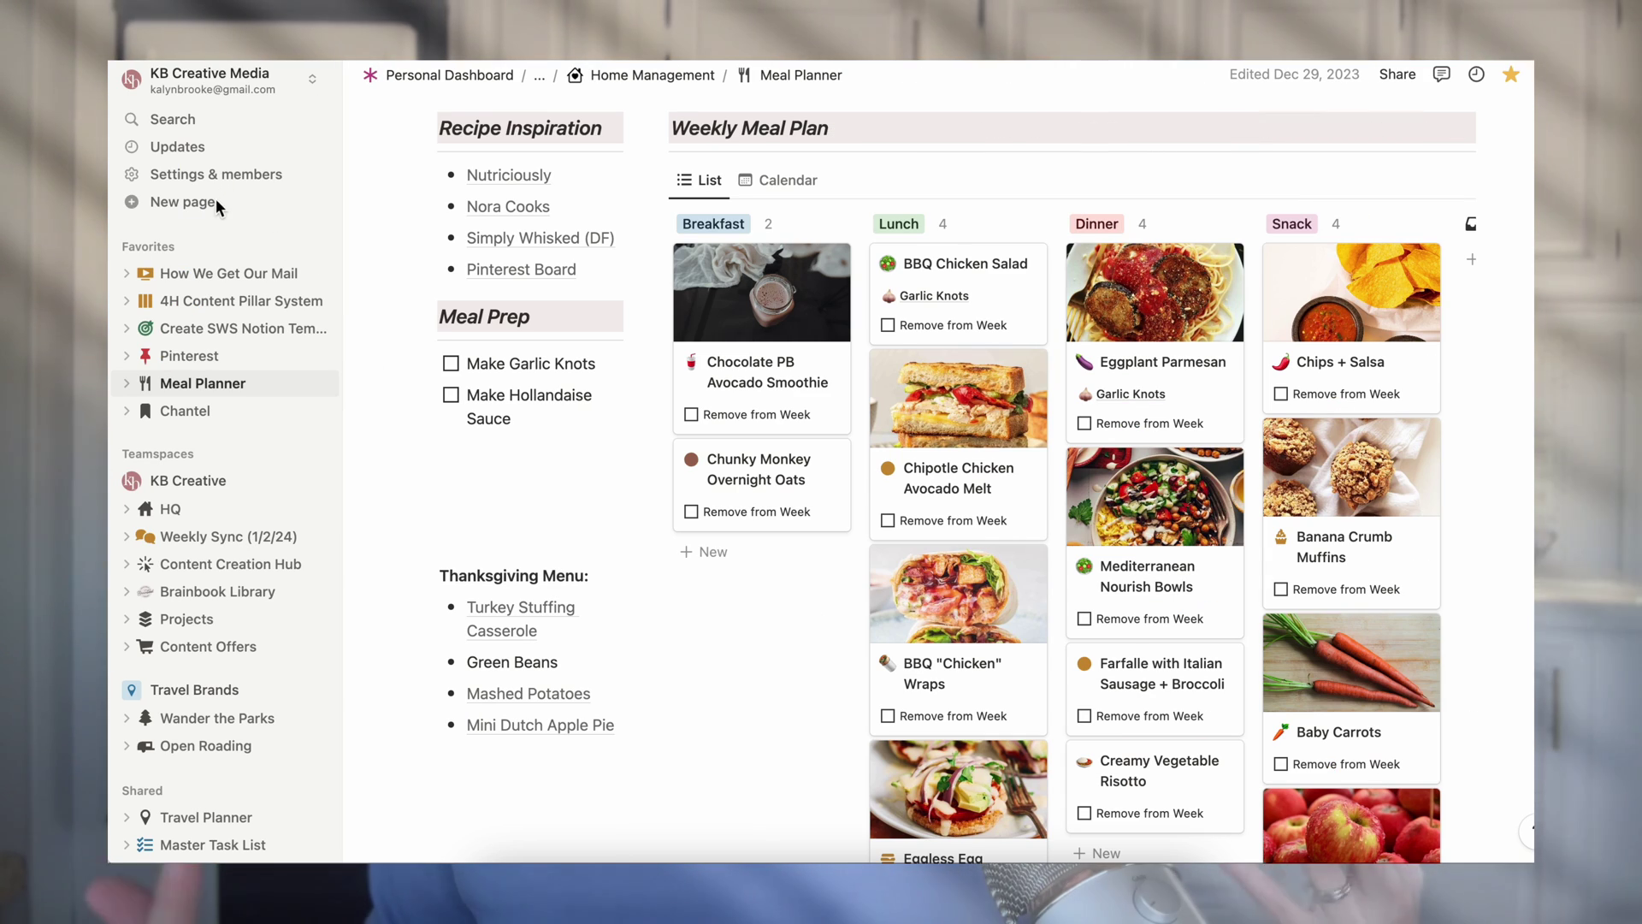
# - Create an empty page titled 'New Page' and add a Heading 3 block via /h3
pyautogui.click(196, 208)
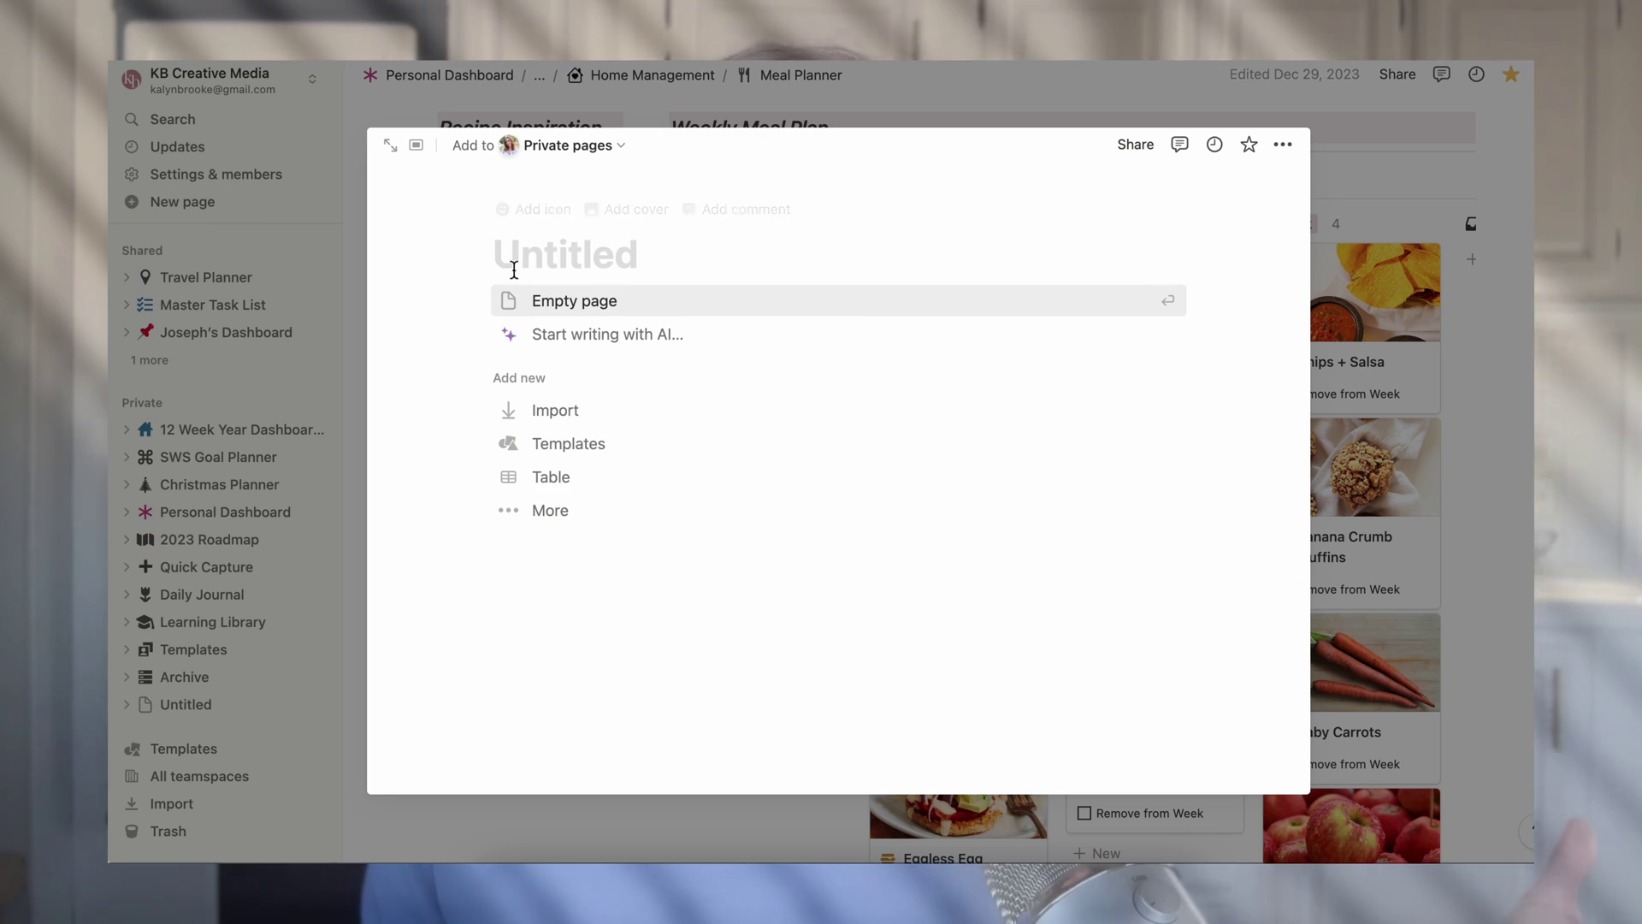
pyautogui.write('New Page')
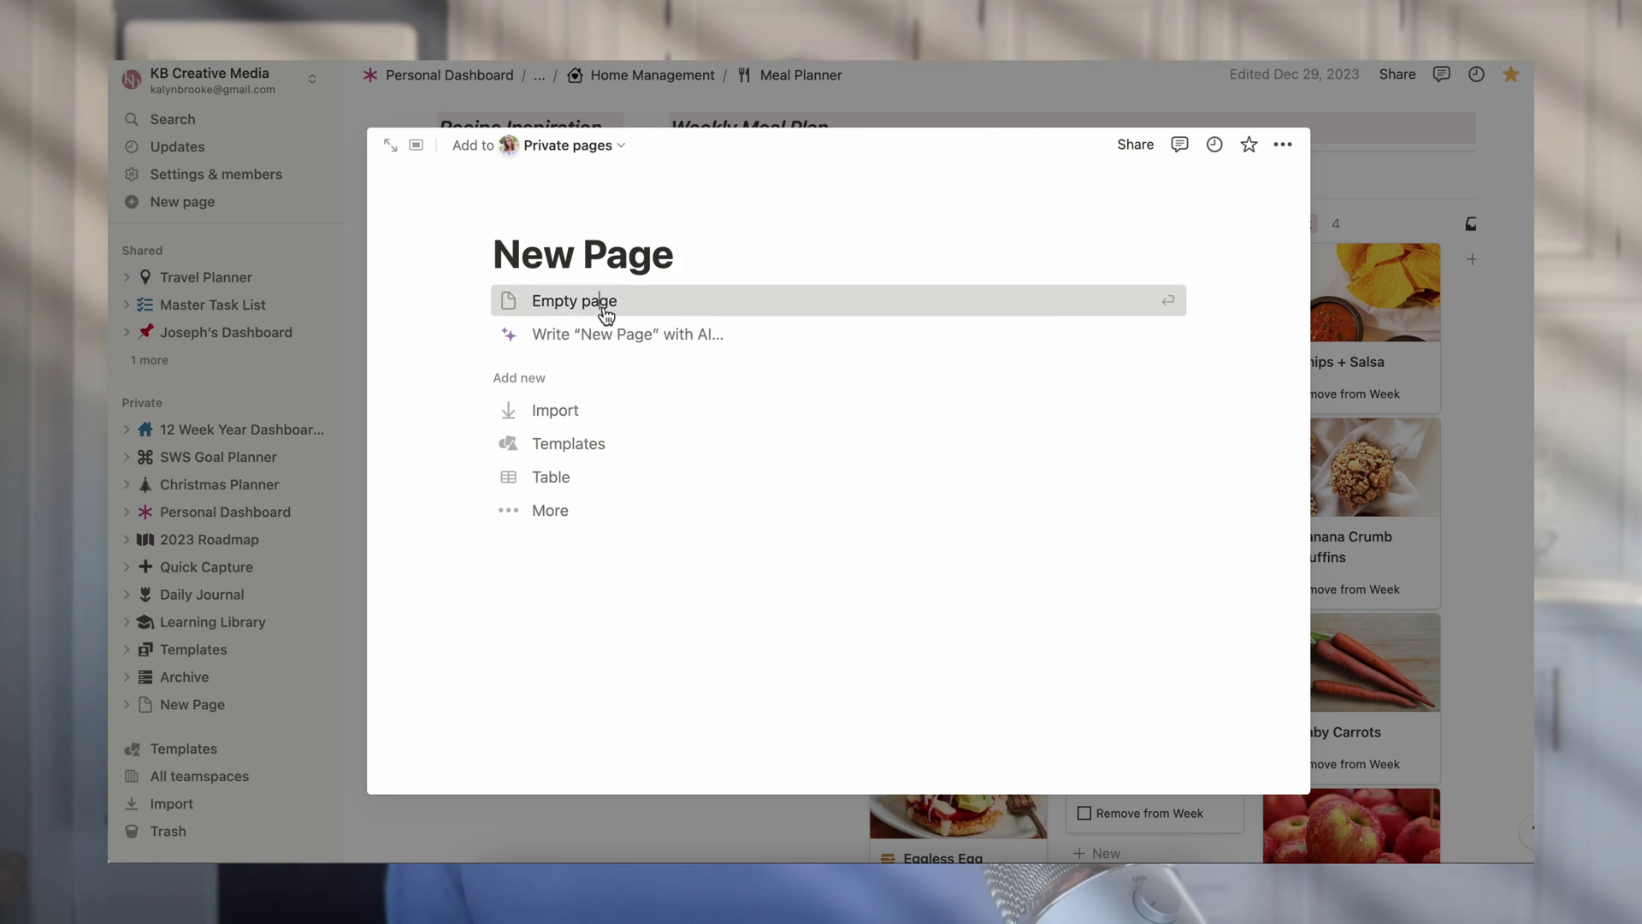
pyautogui.click(605, 312)
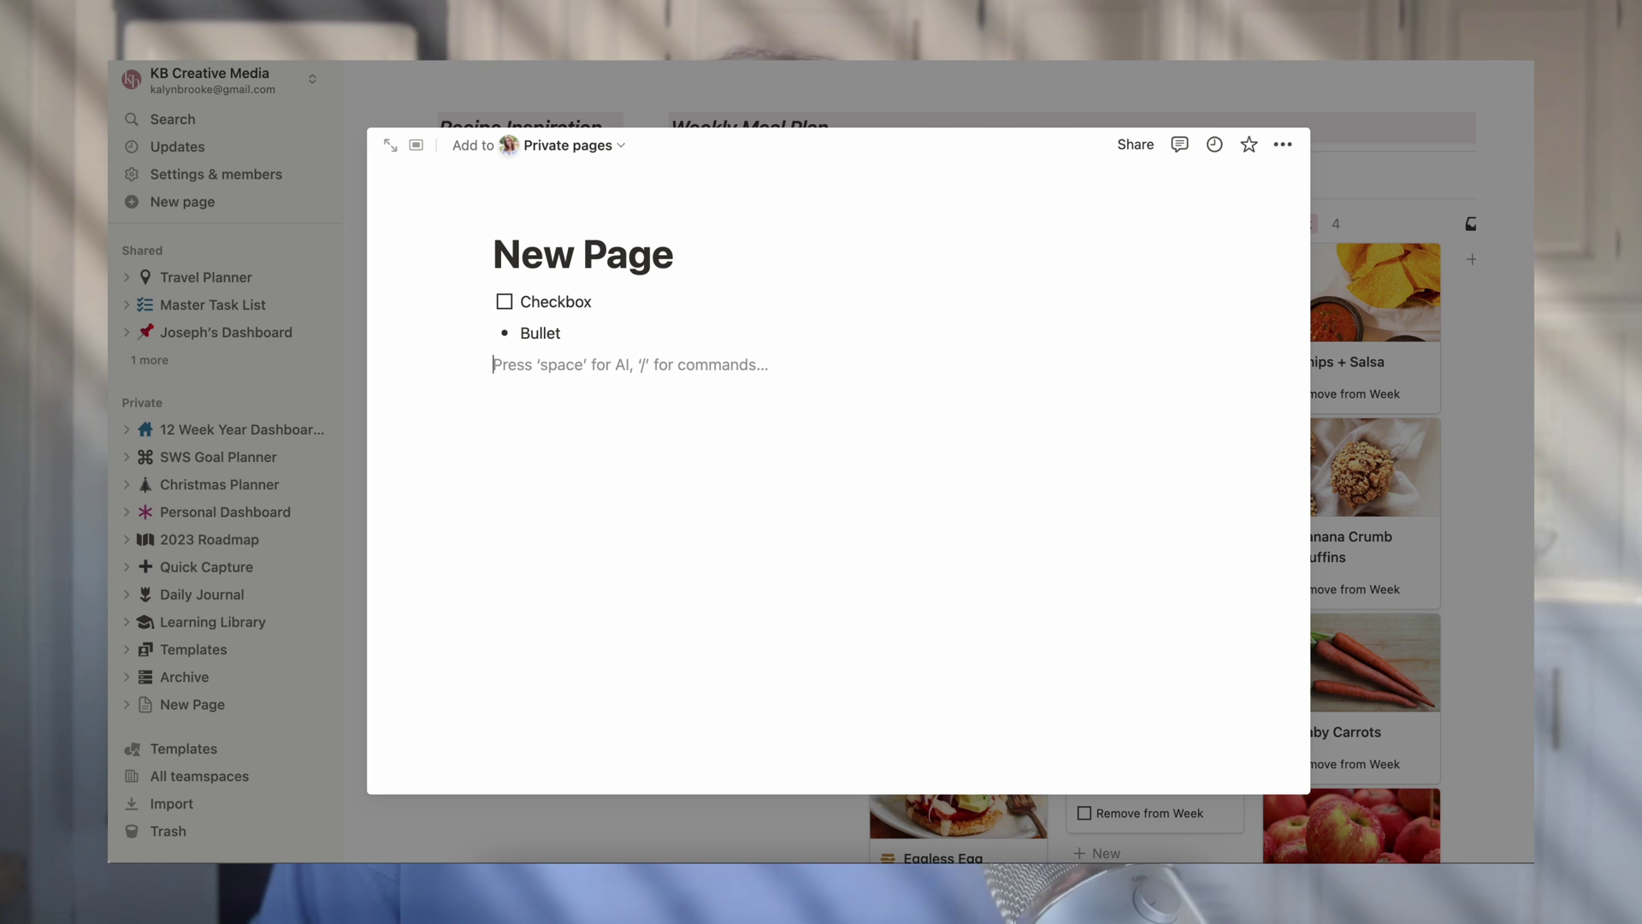
pyautogui.write('/h3')
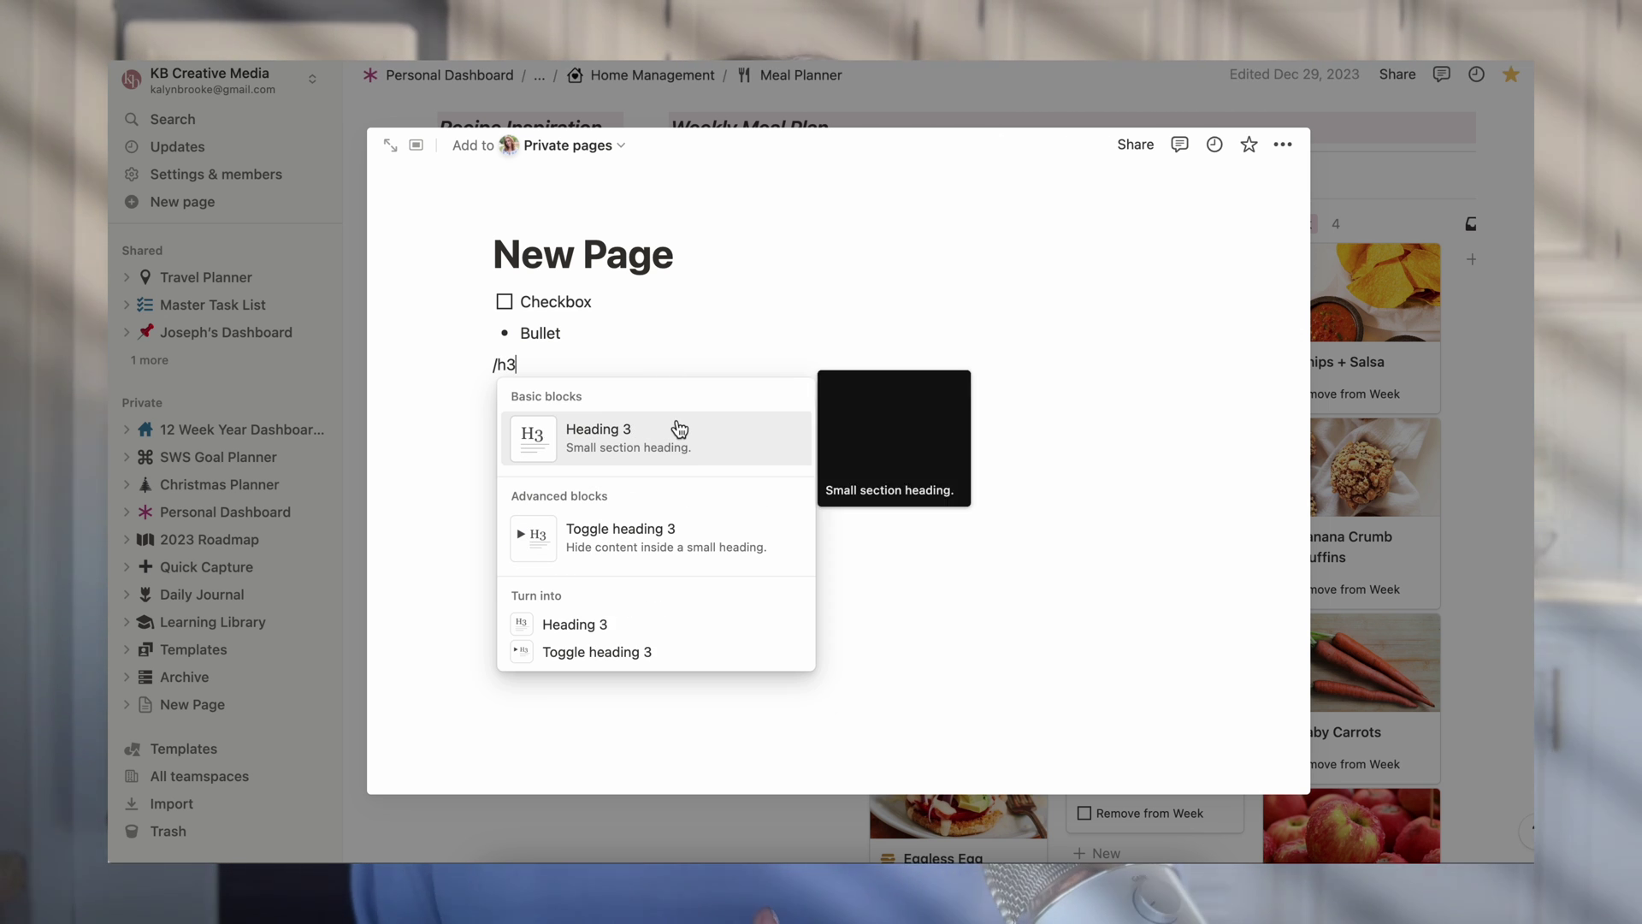
pyautogui.click(680, 429)
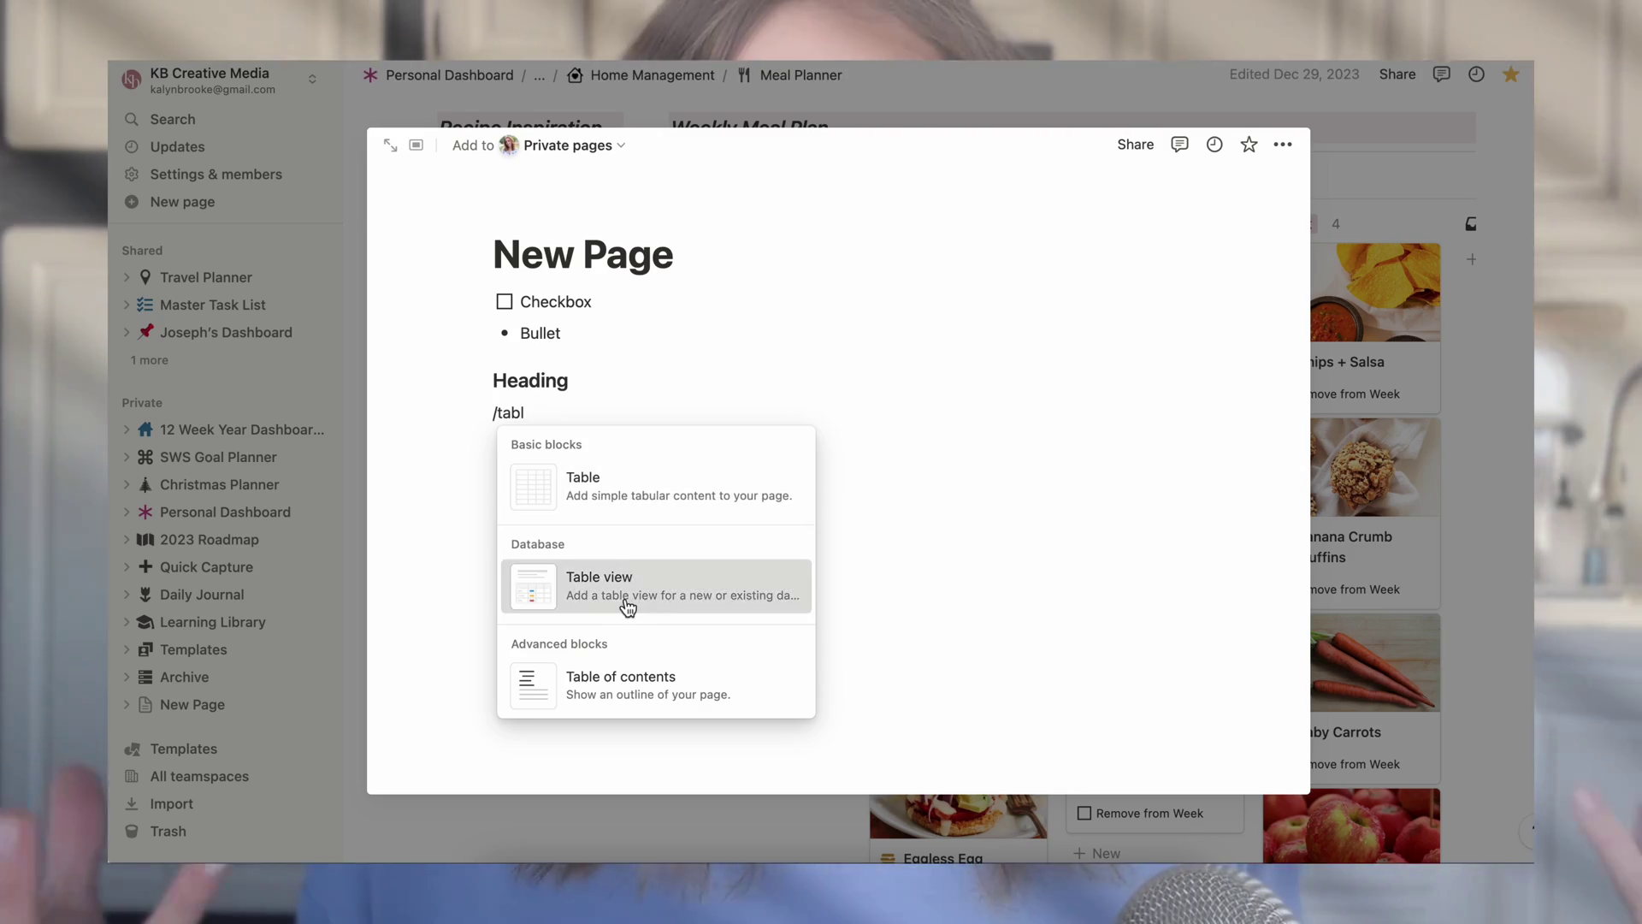
# - Insert a new table database and name its two rows 'Page 1' and 'Page 2'
pyautogui.click(627, 603)
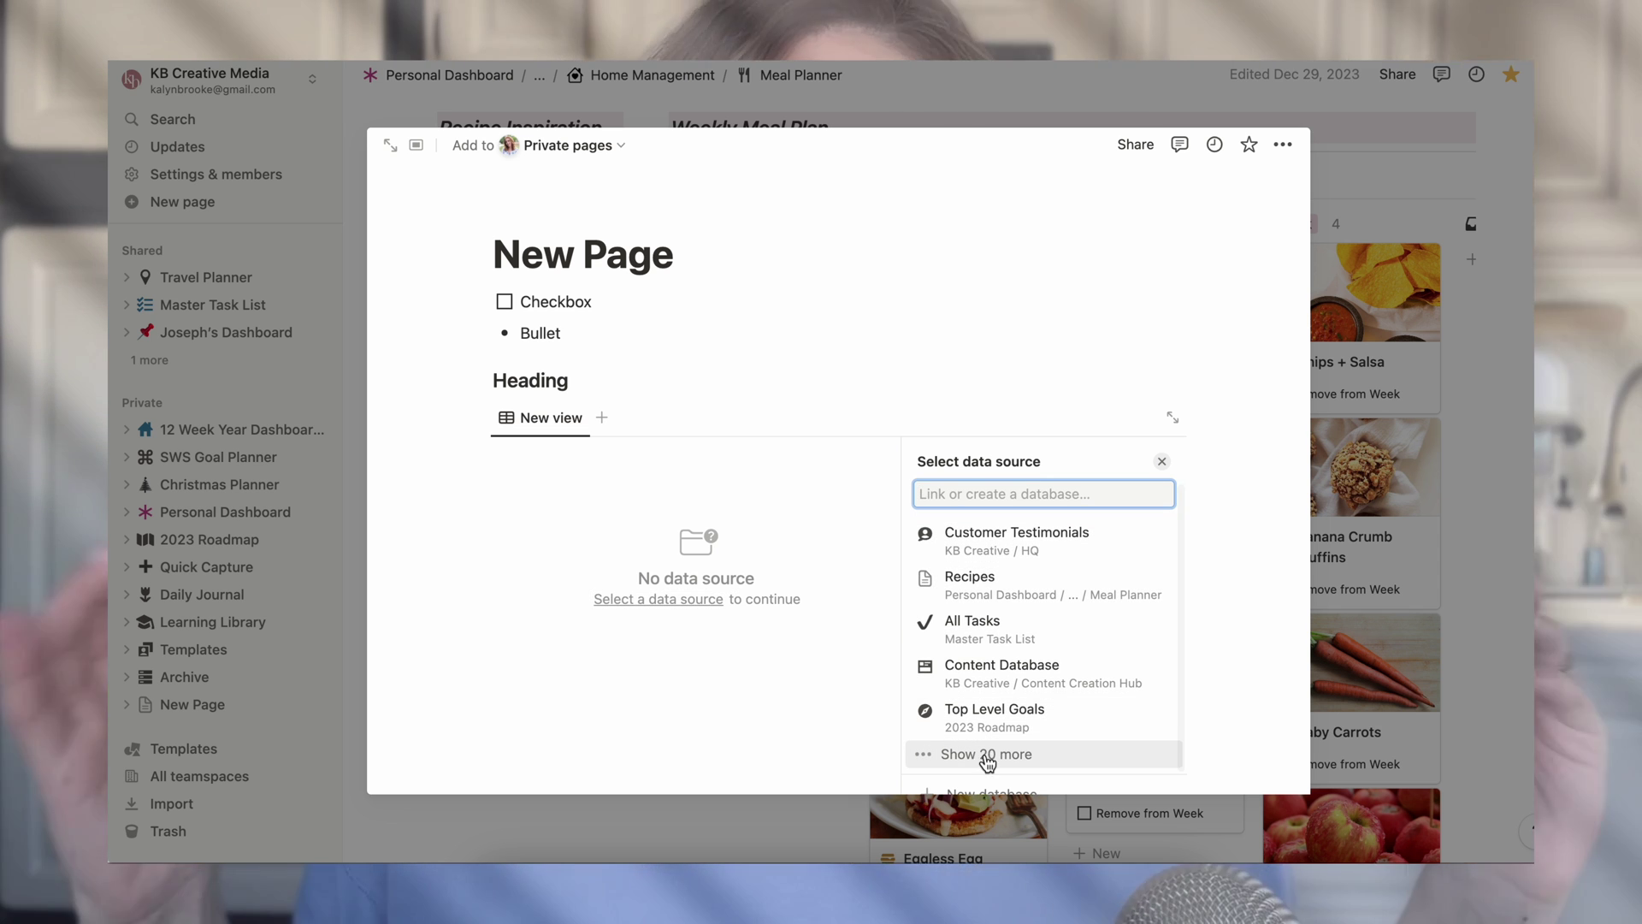
pyautogui.click(980, 788)
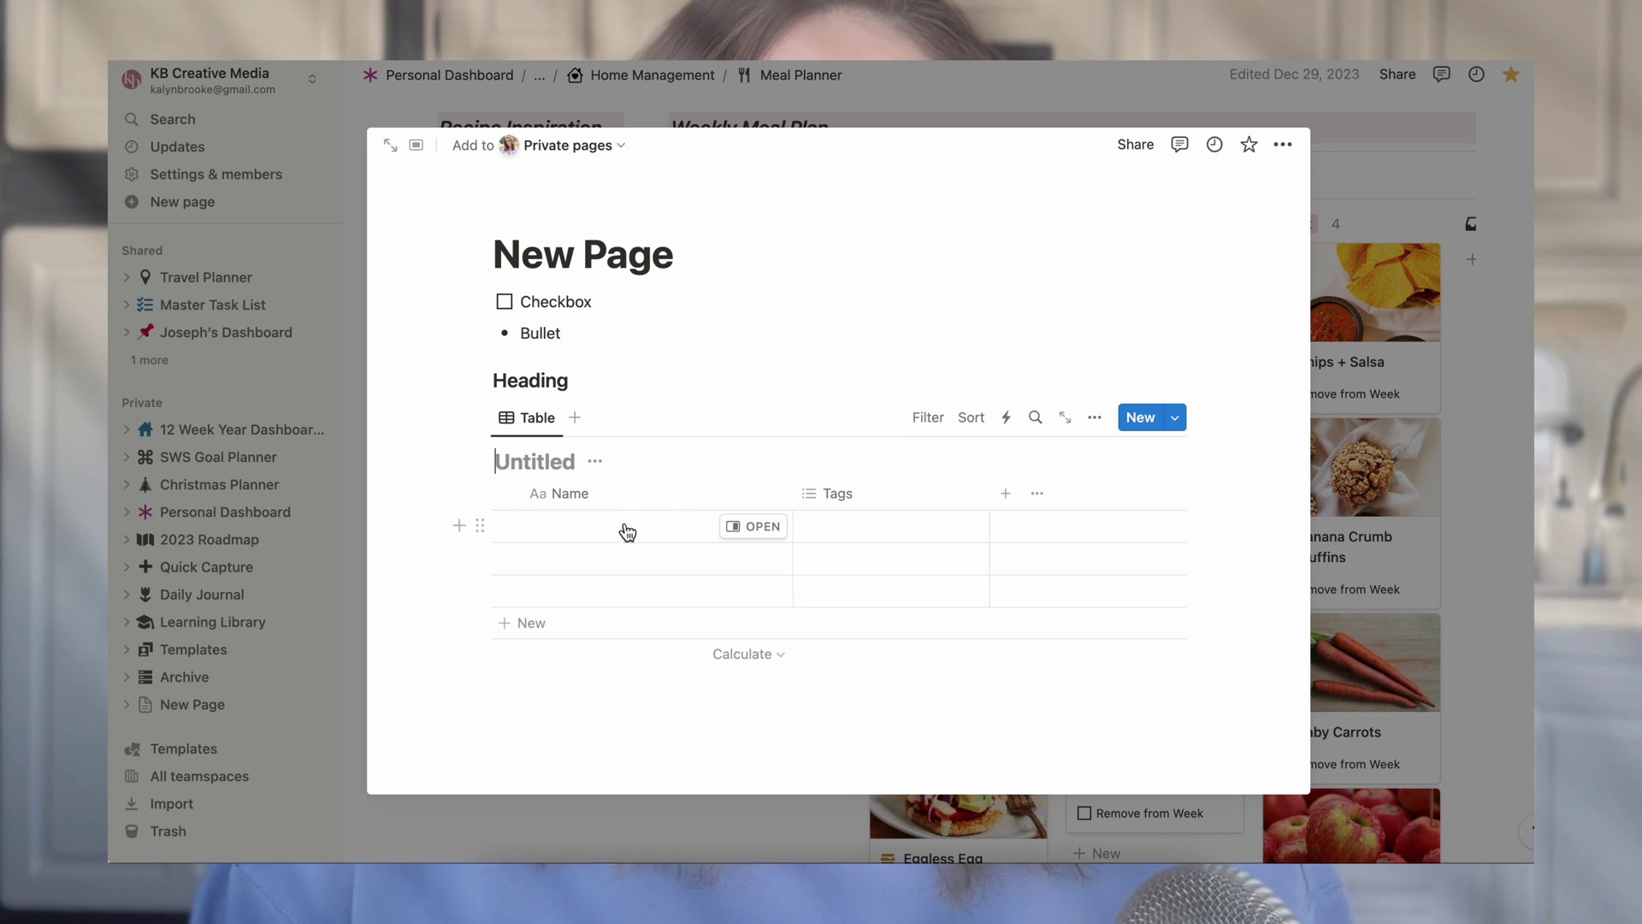
pyautogui.click(623, 523)
pyautogui.write('Page 1')
pyautogui.press('Return')
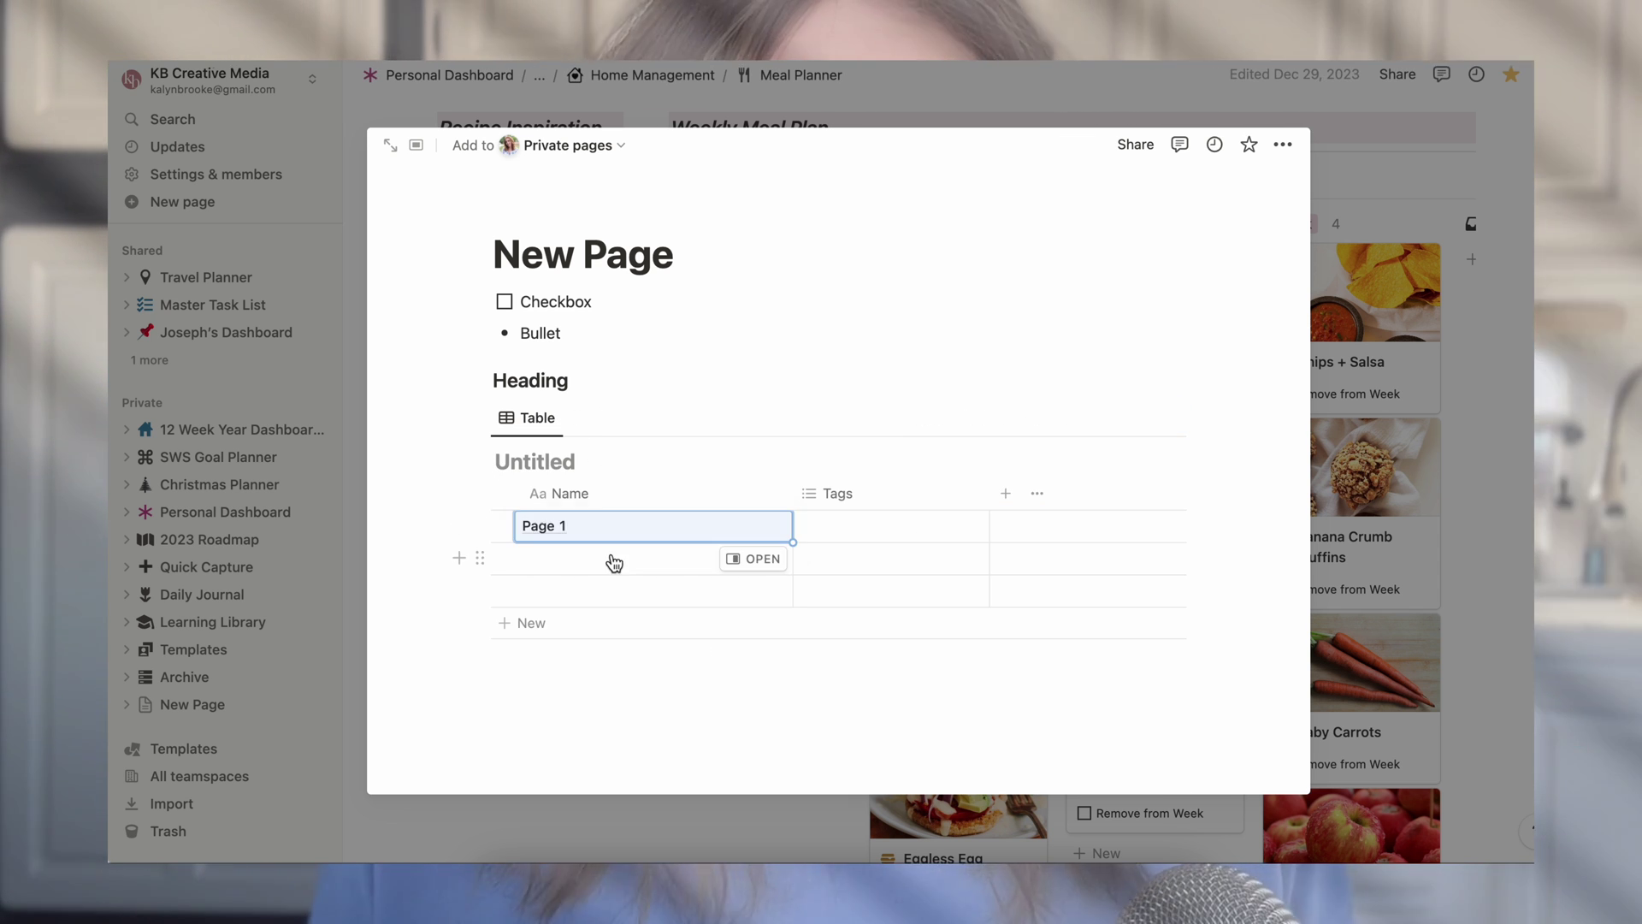
pyautogui.click(614, 562)
pyautogui.write('Page 2')
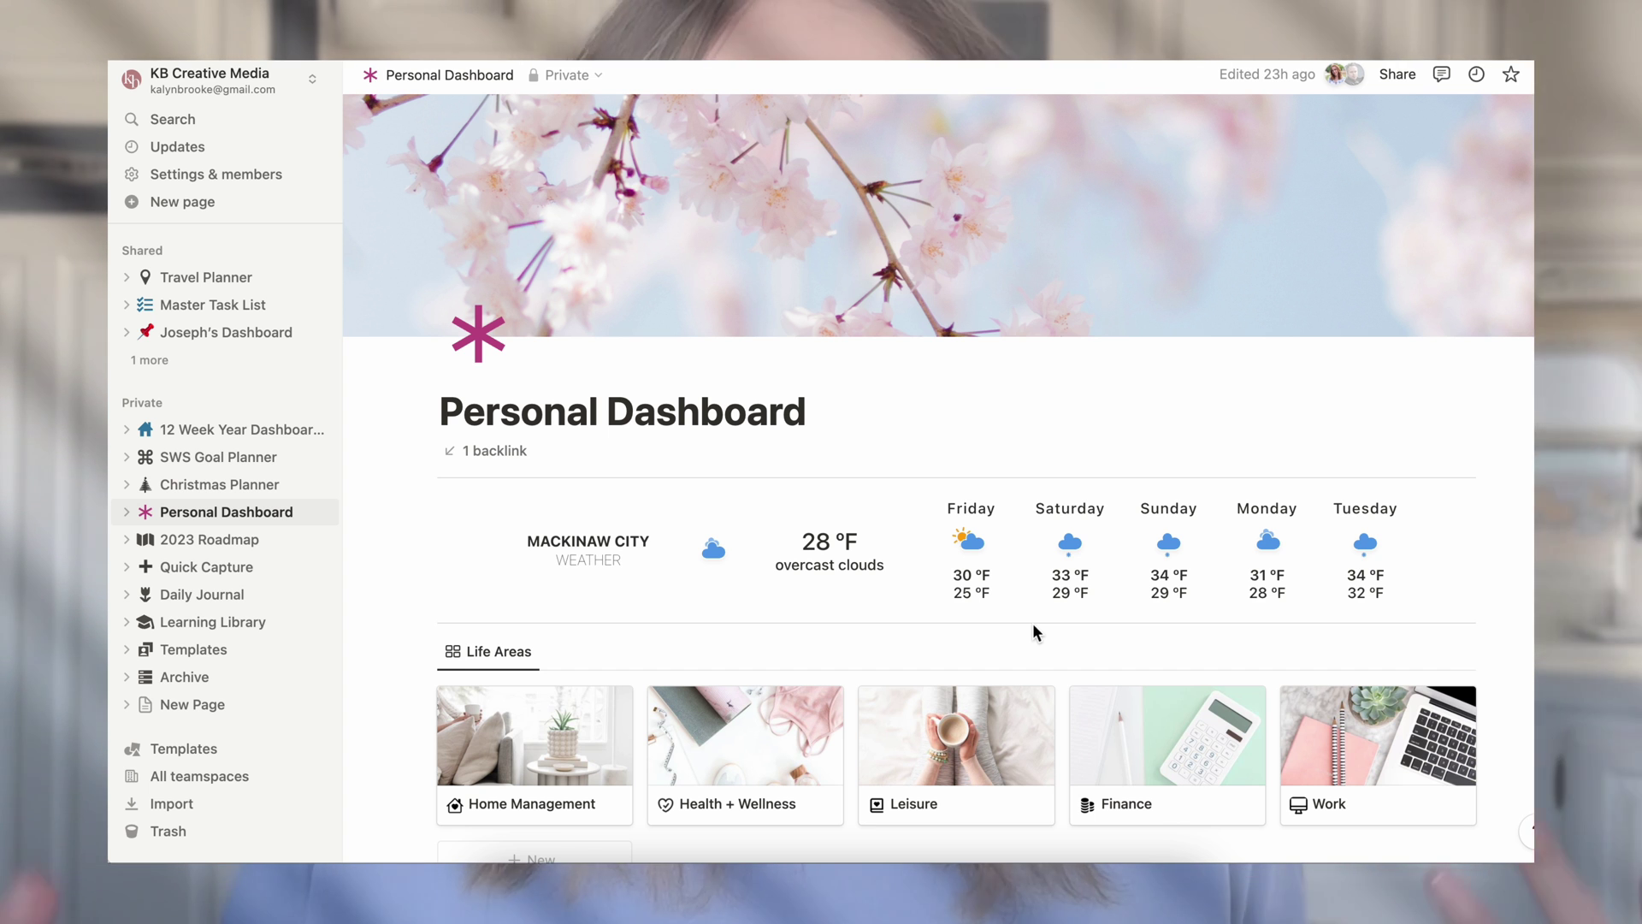
# - Open the Finance card from the Life Areas gallery and scroll through its sections
pyautogui.scroll(-1, 1033, 625)
pyautogui.scroll(-5, 1034, 633)
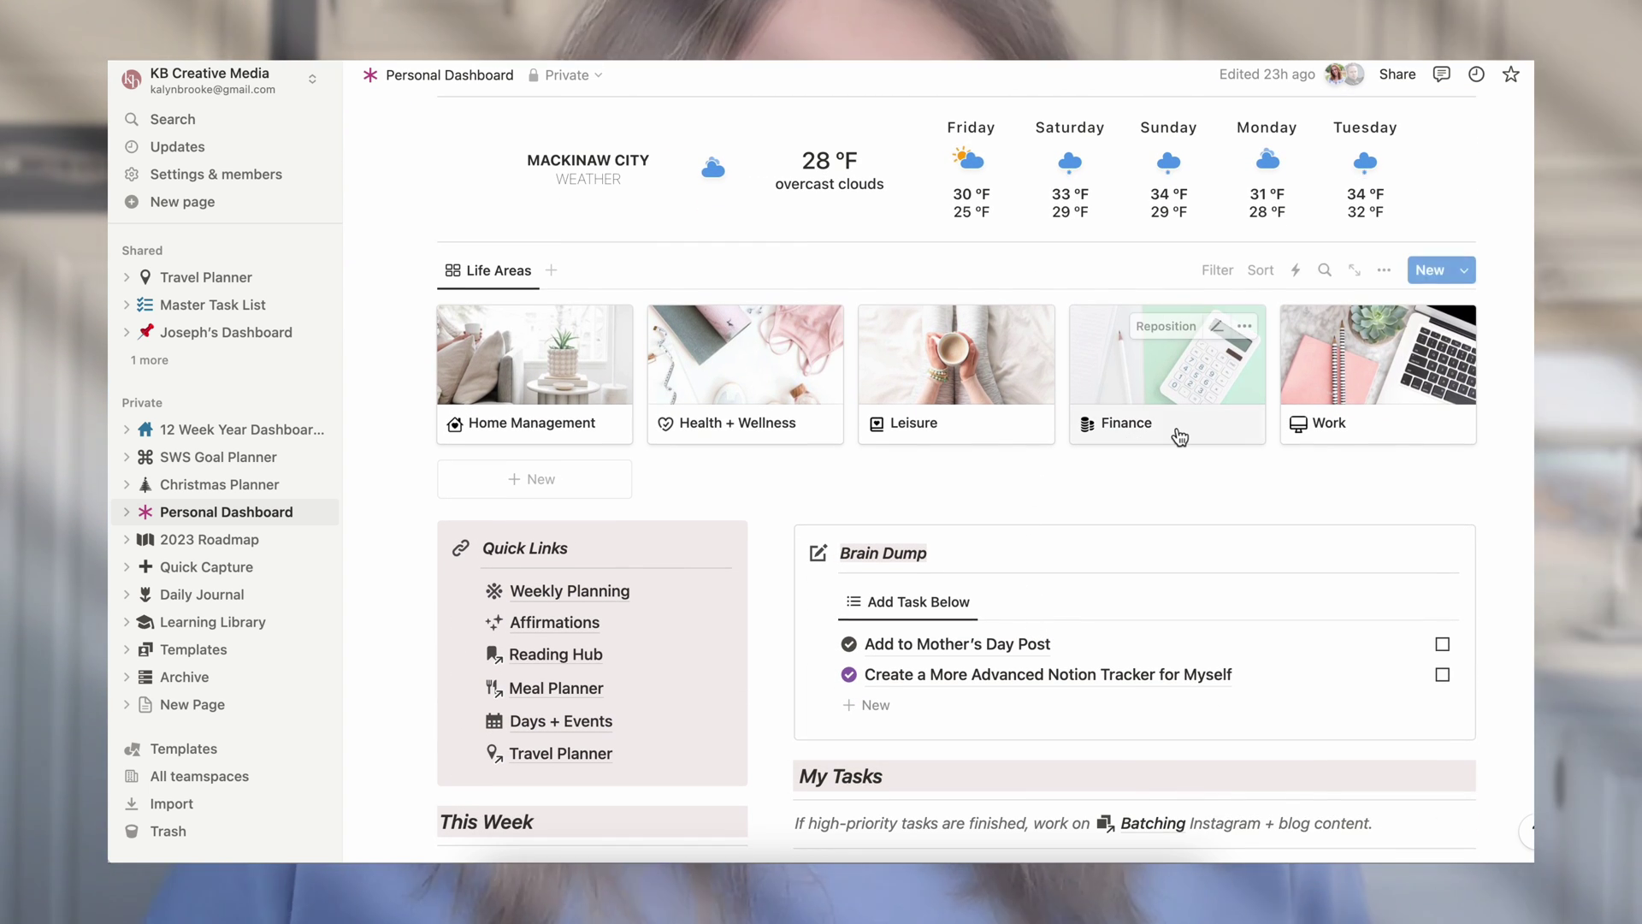
pyautogui.click(1177, 428)
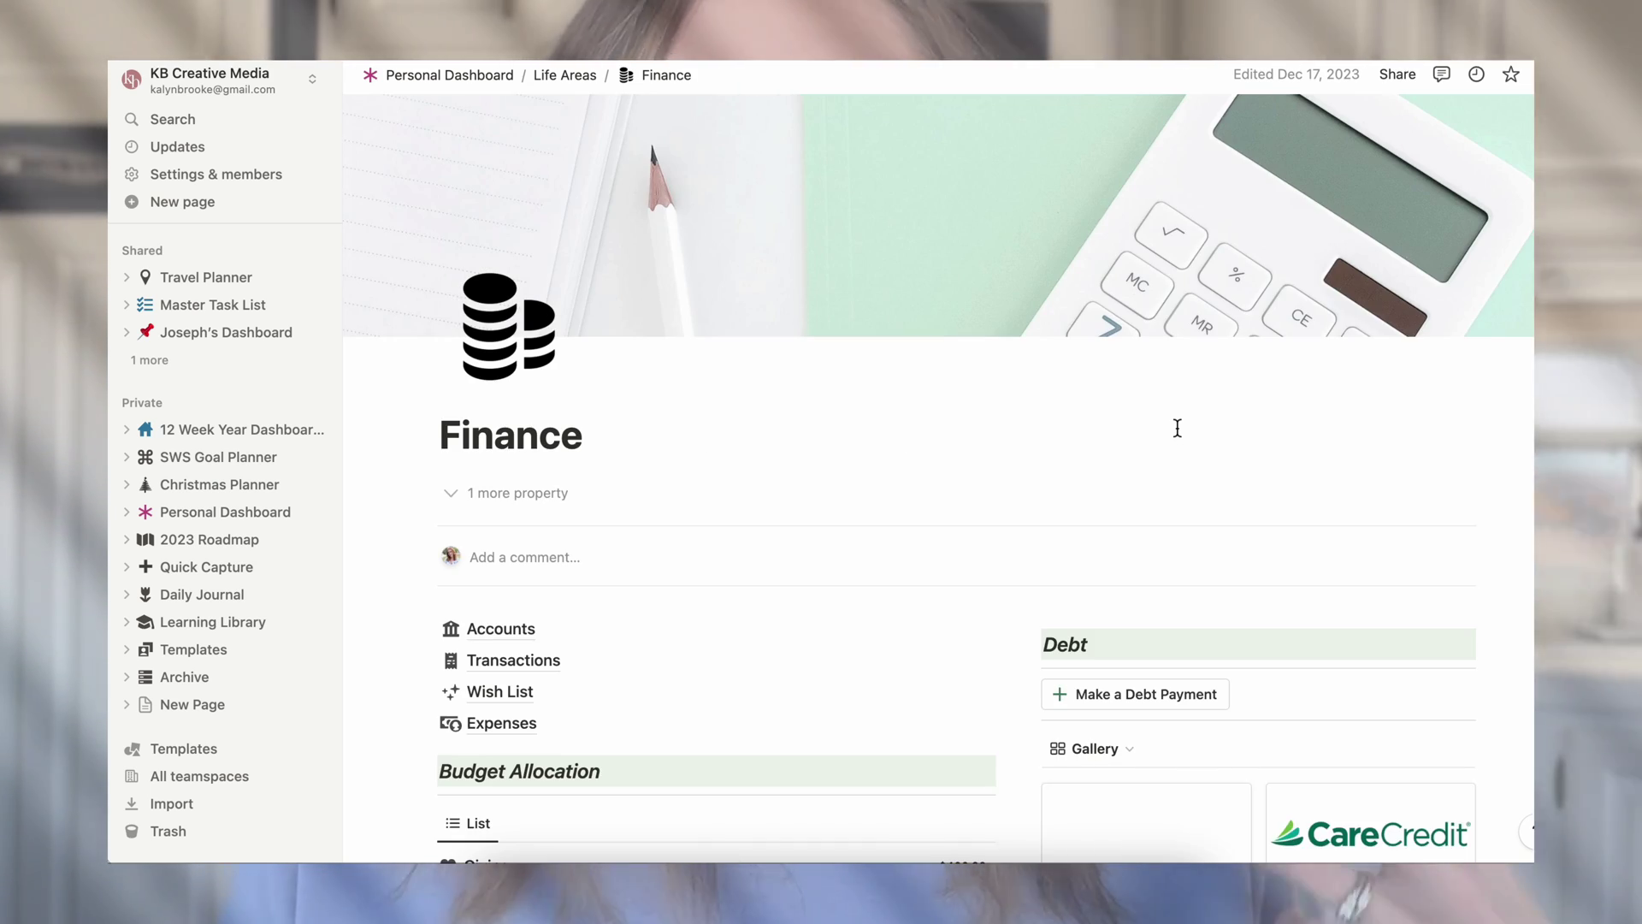
pyautogui.scroll(-10, 1177, 427)
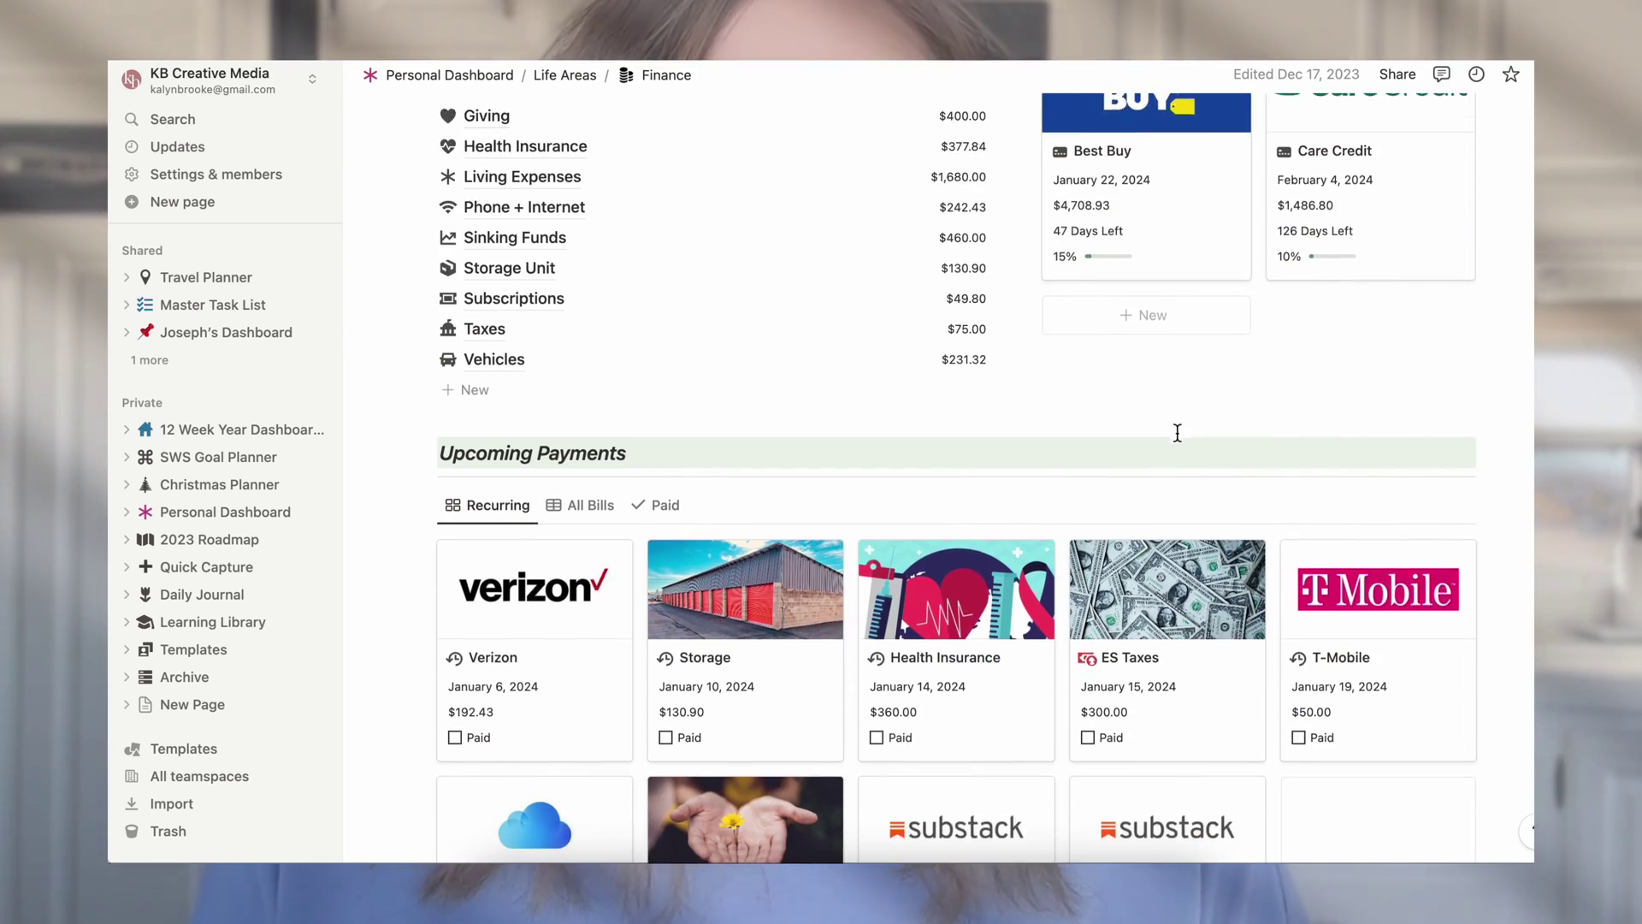
pyautogui.scroll(-3, 1177, 432)
pyautogui.scroll(12, 1177, 432)
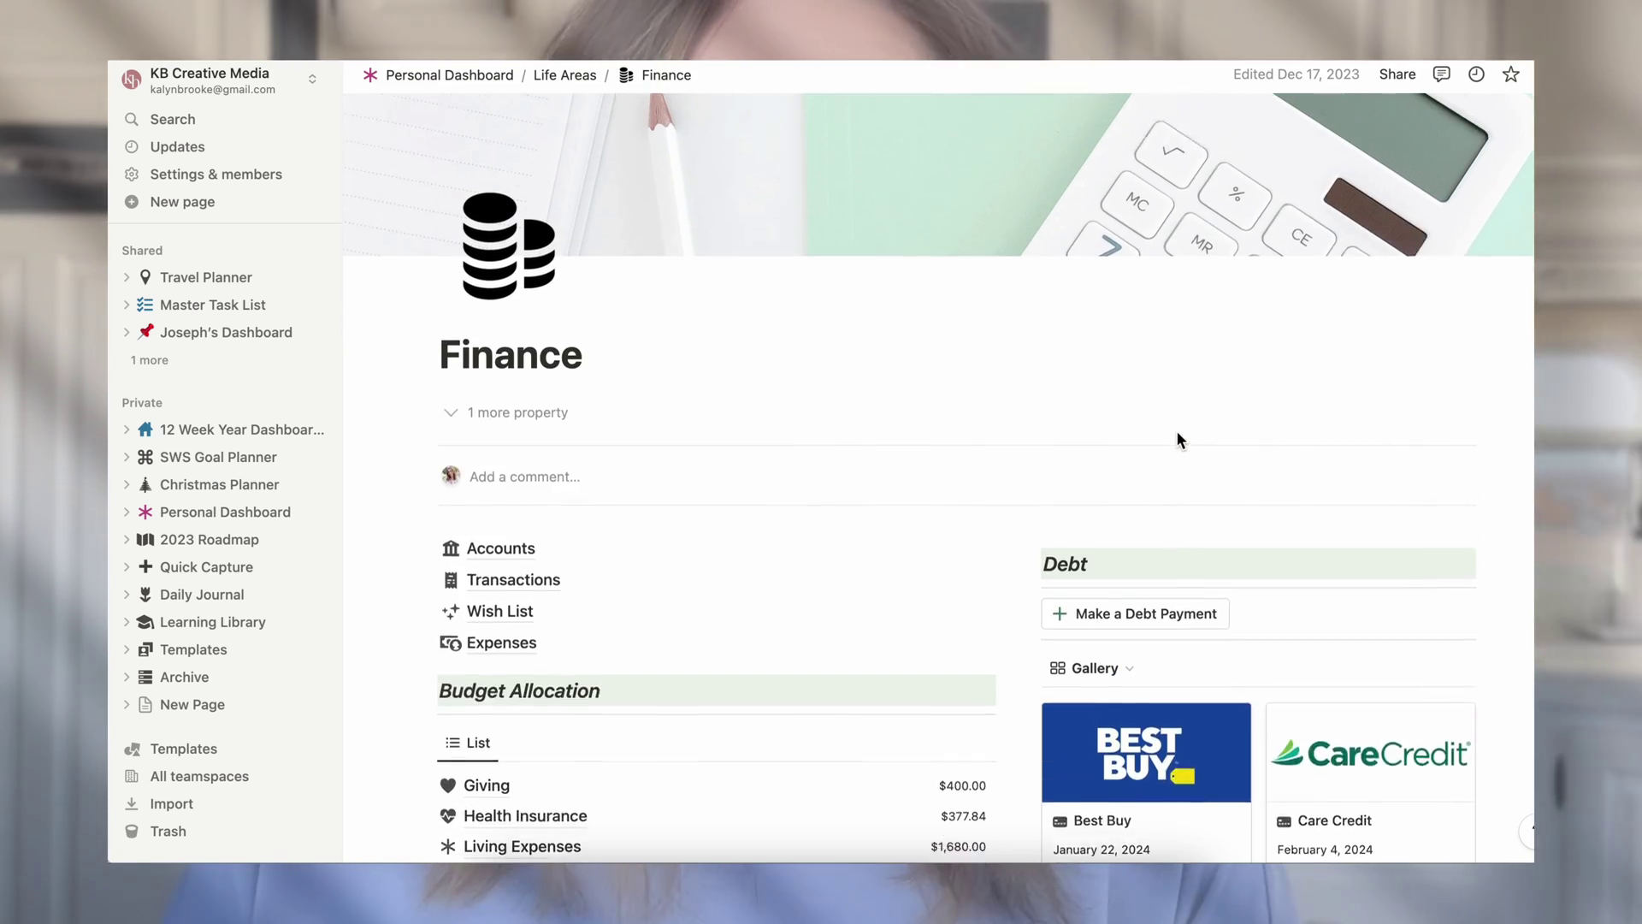
pyautogui.scroll(2, 1177, 440)
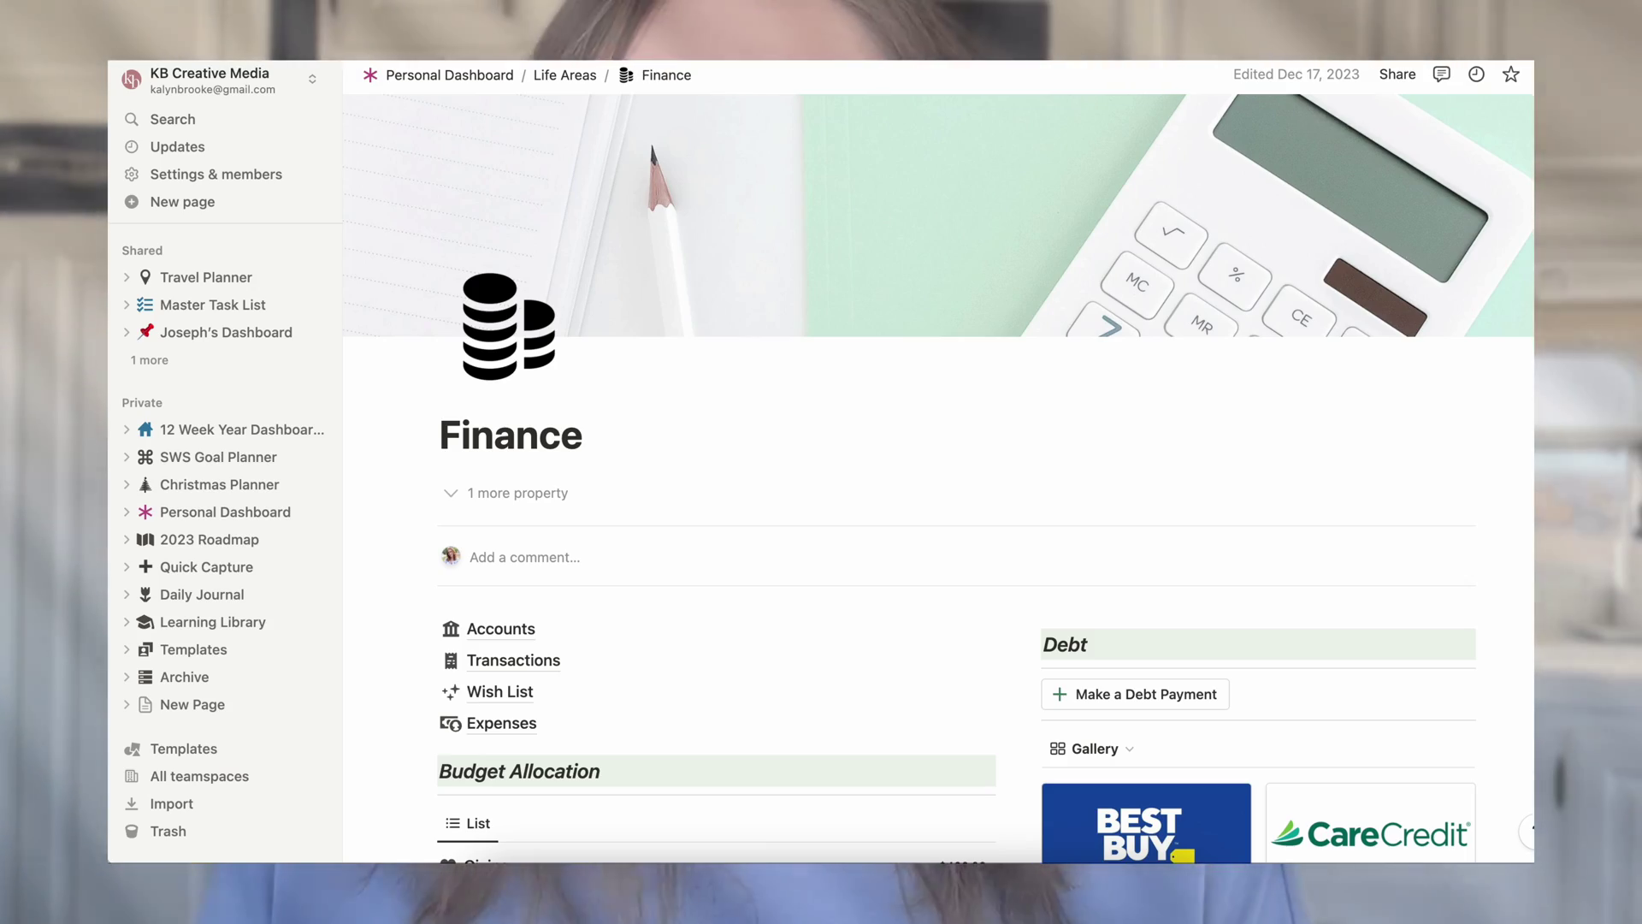
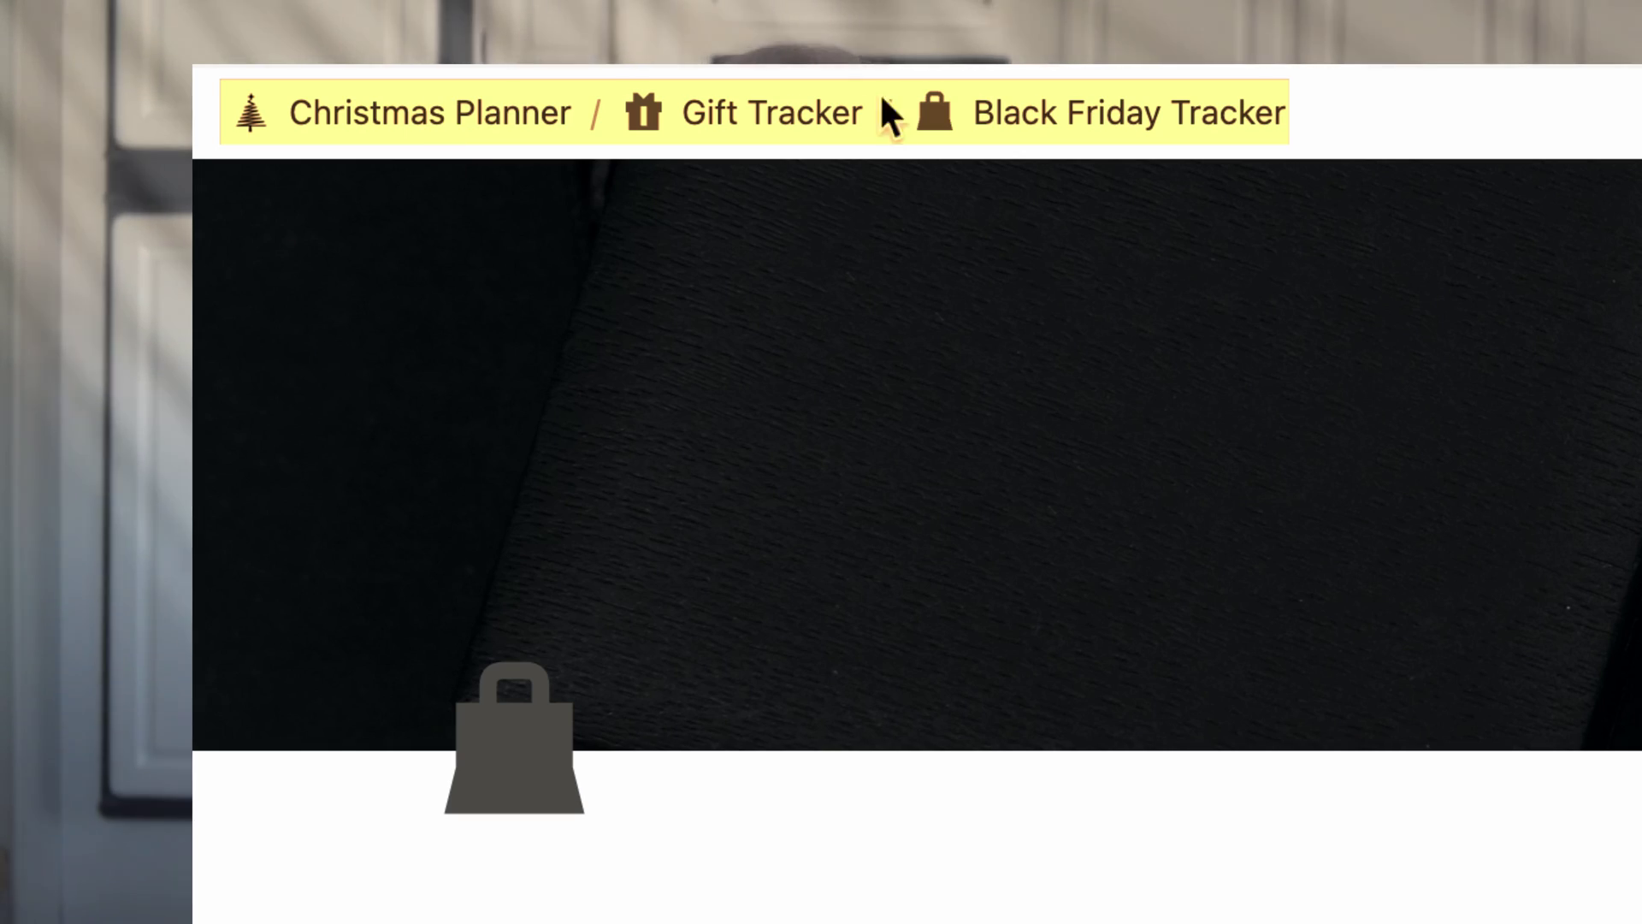
# - Go back up from the Black Friday Tracker to the Christmas Planner page
pyautogui.click(442, 155)
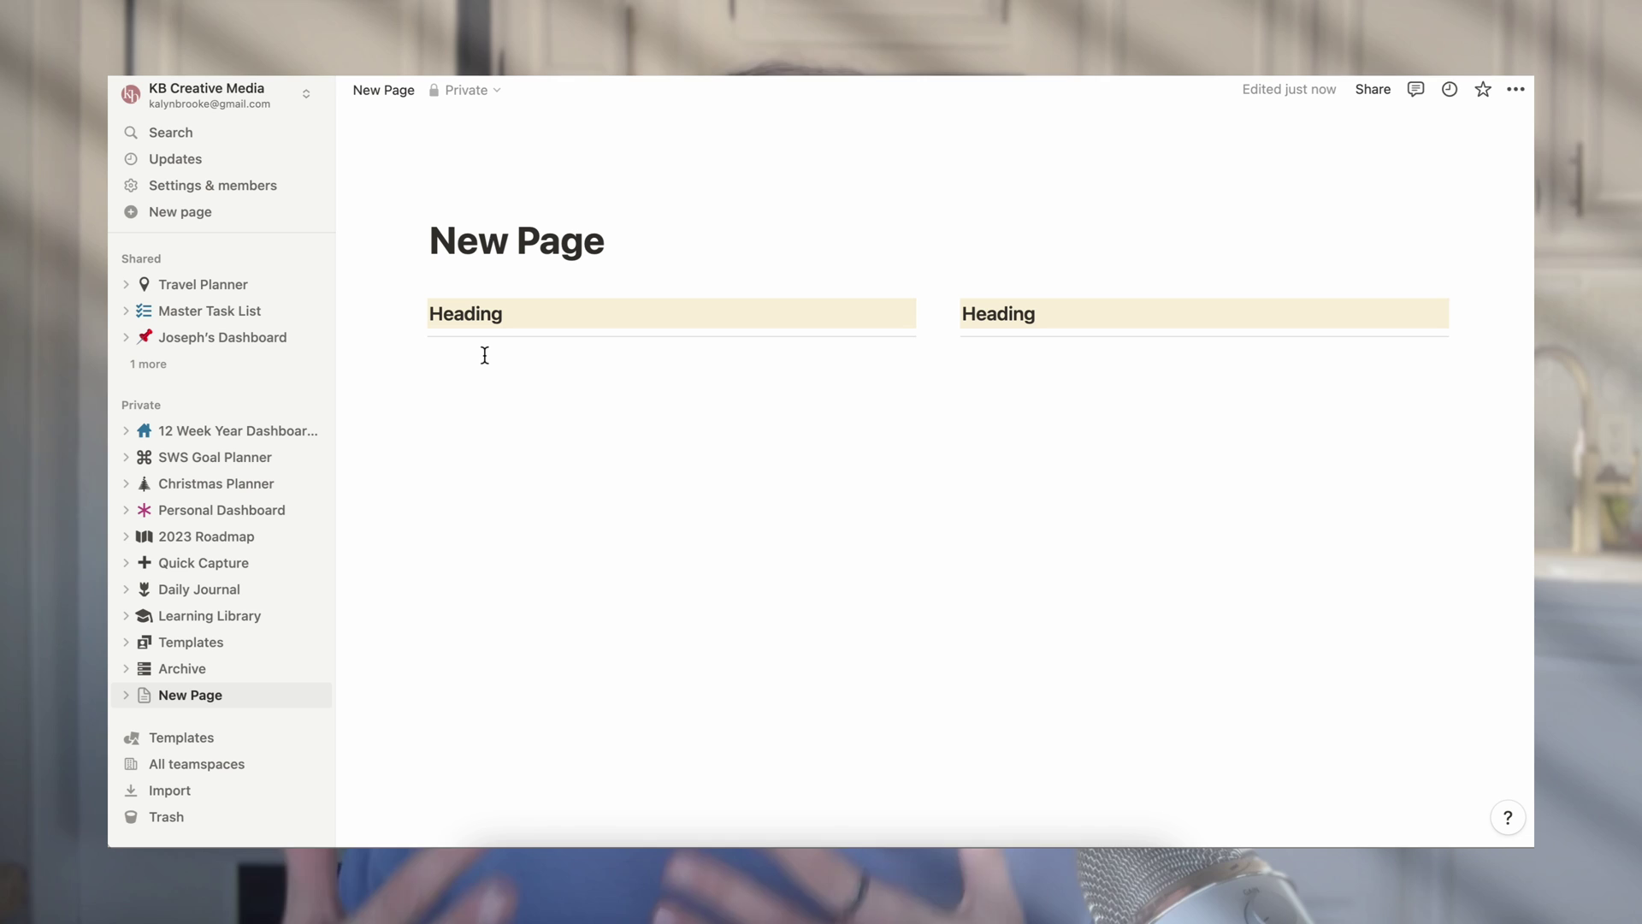
# - Add @-mention links to Travel Planner and Reading Hub on separate lines under Heading
pyautogui.click(484, 356)
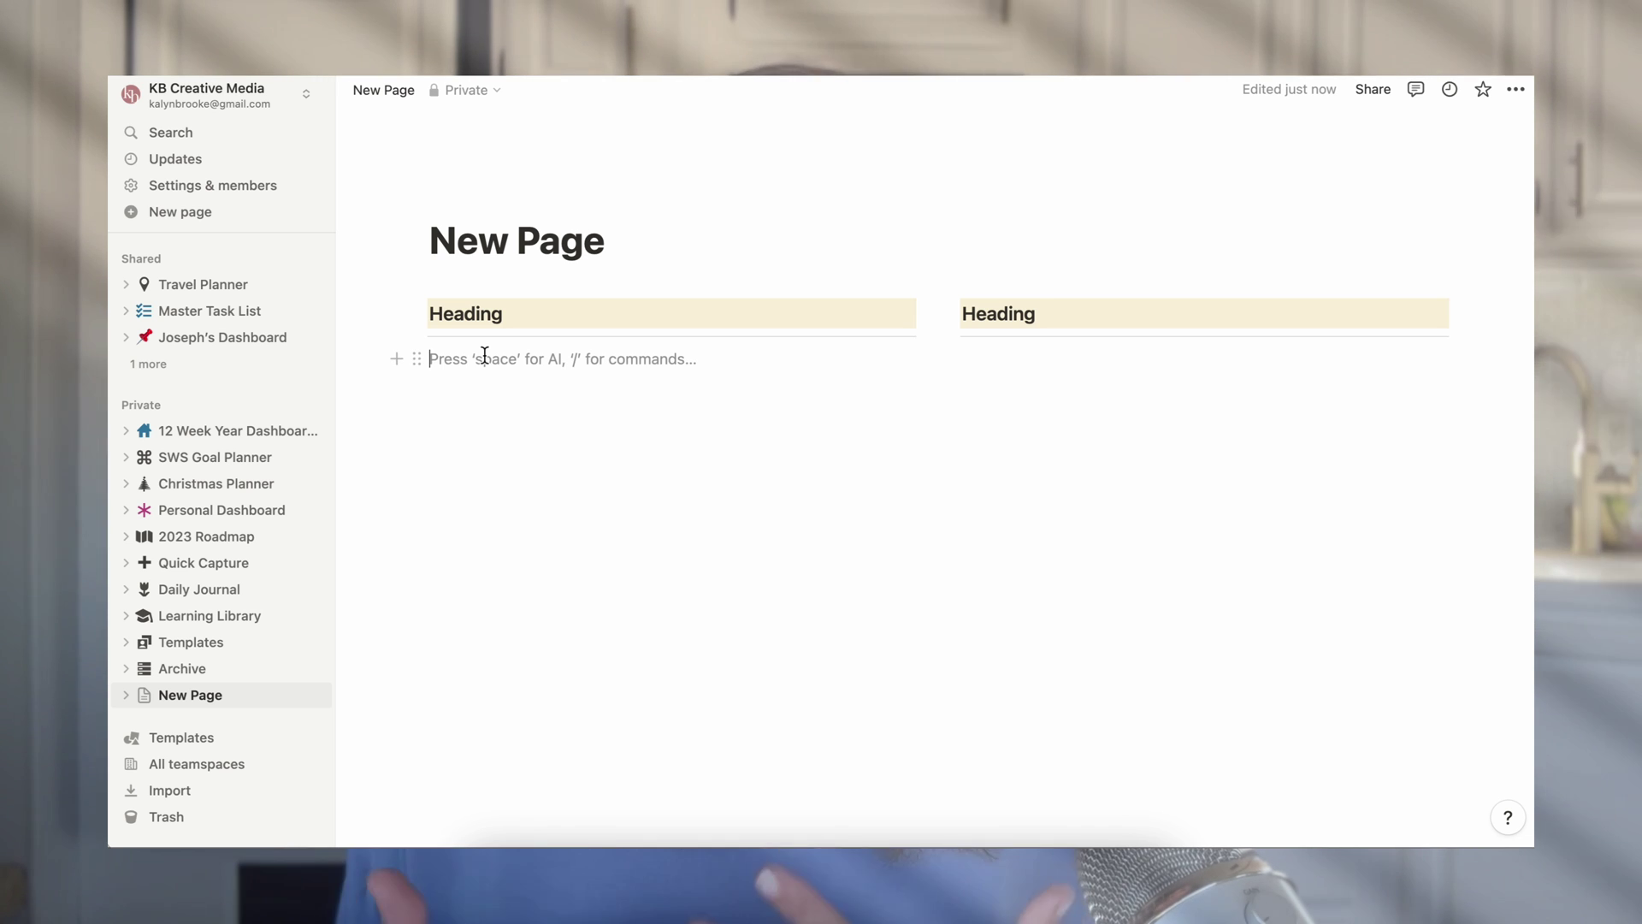
pyautogui.write('@travel')
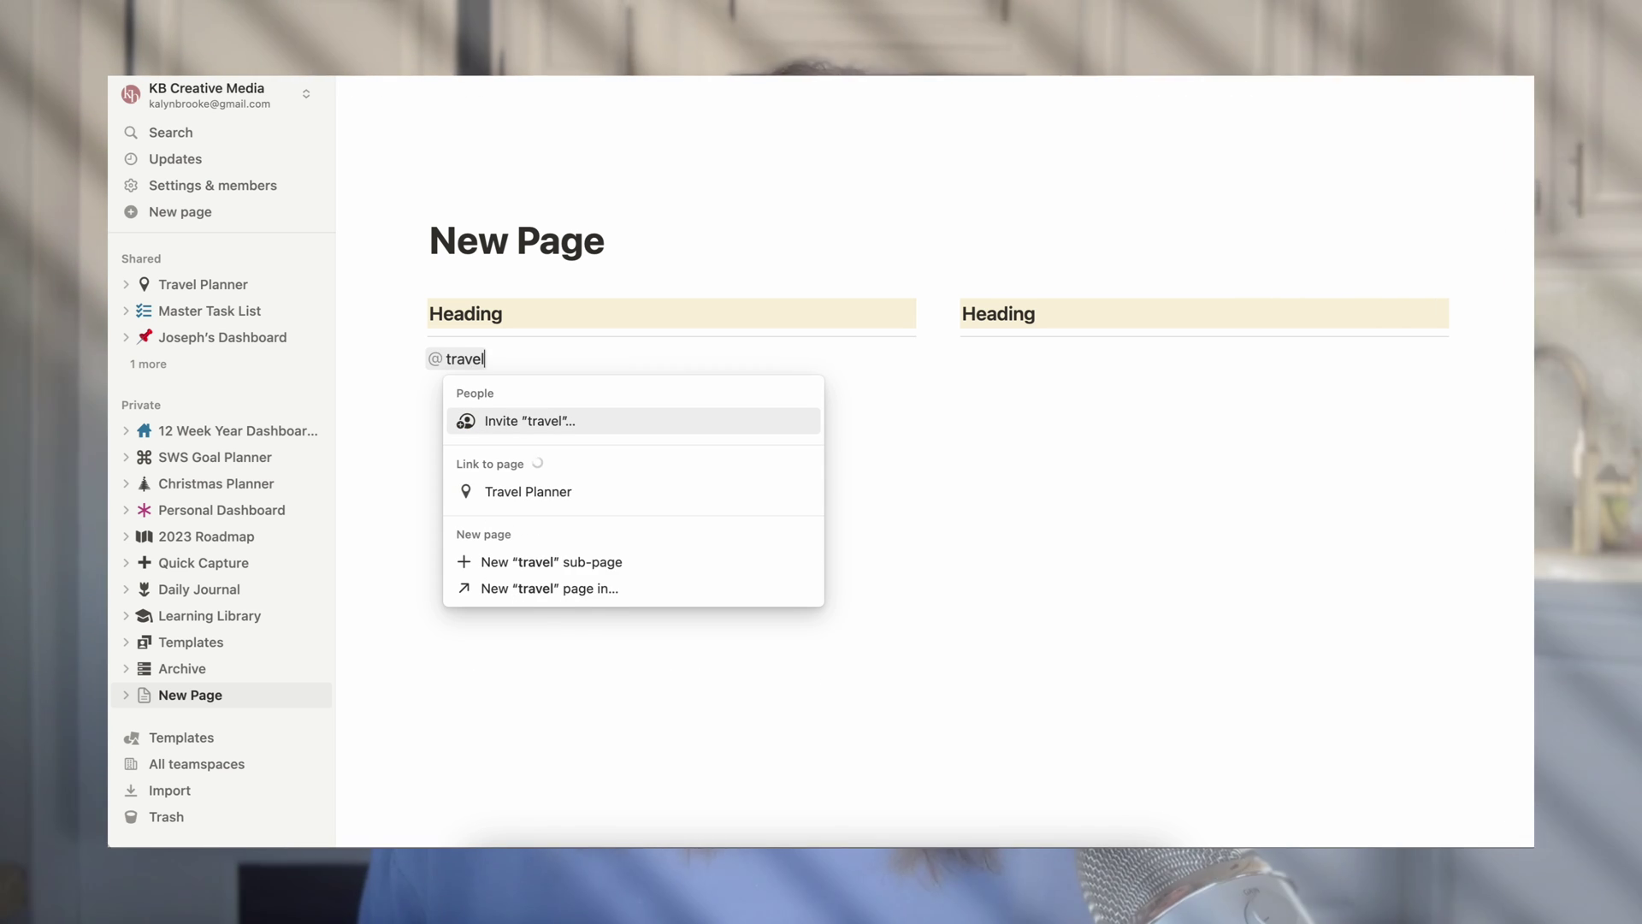
pyautogui.write(' plan')
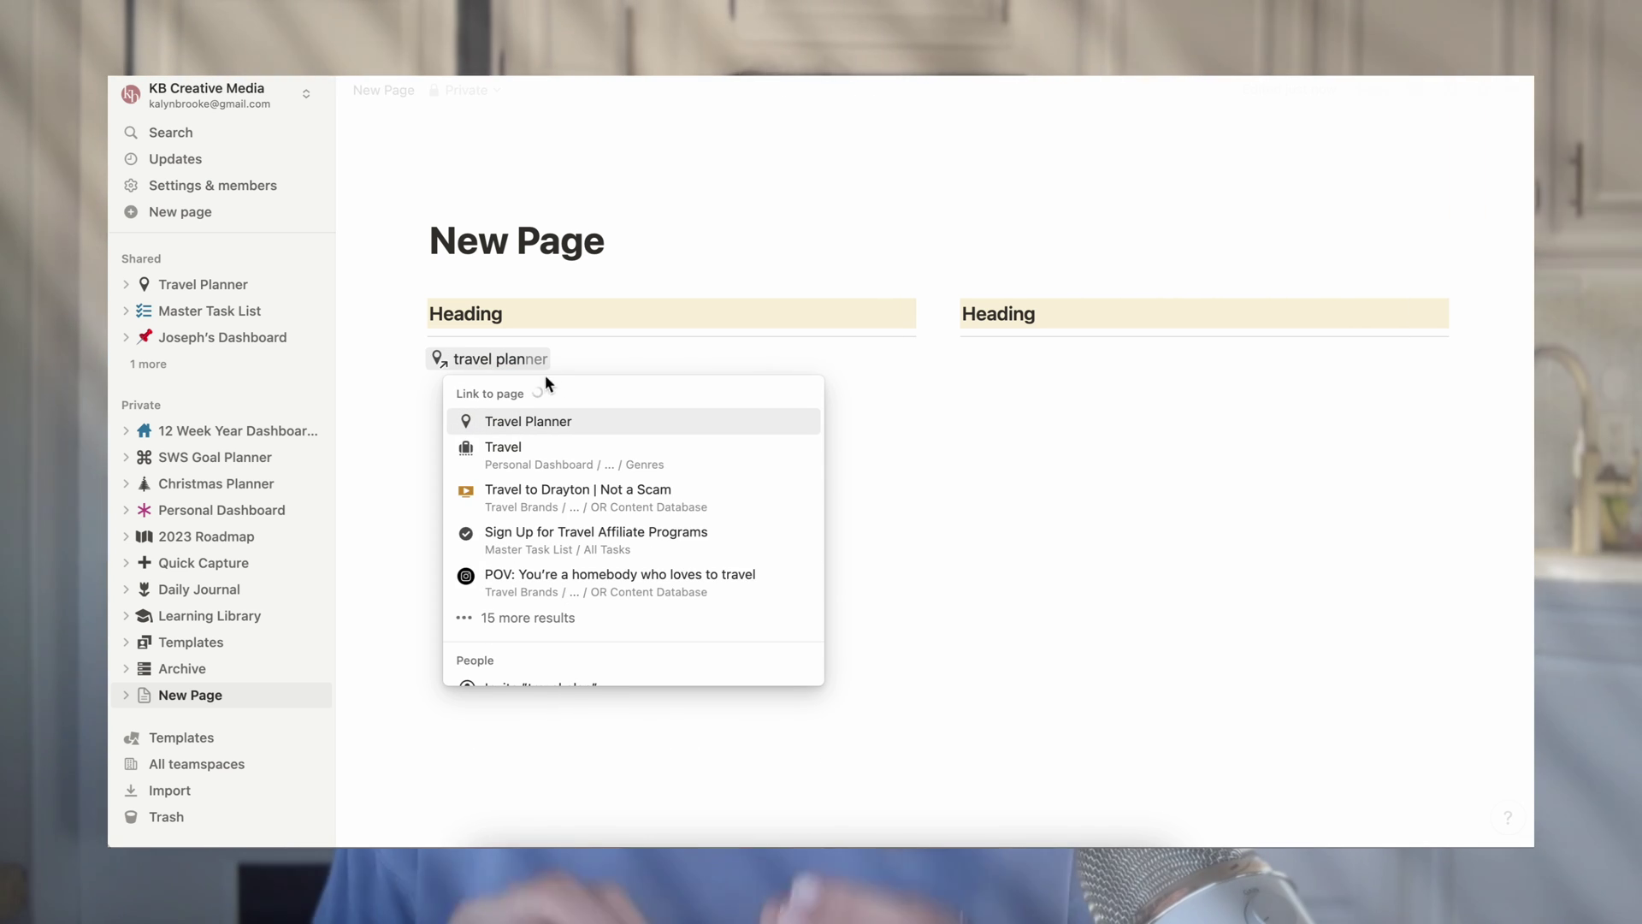
pyautogui.click(558, 422)
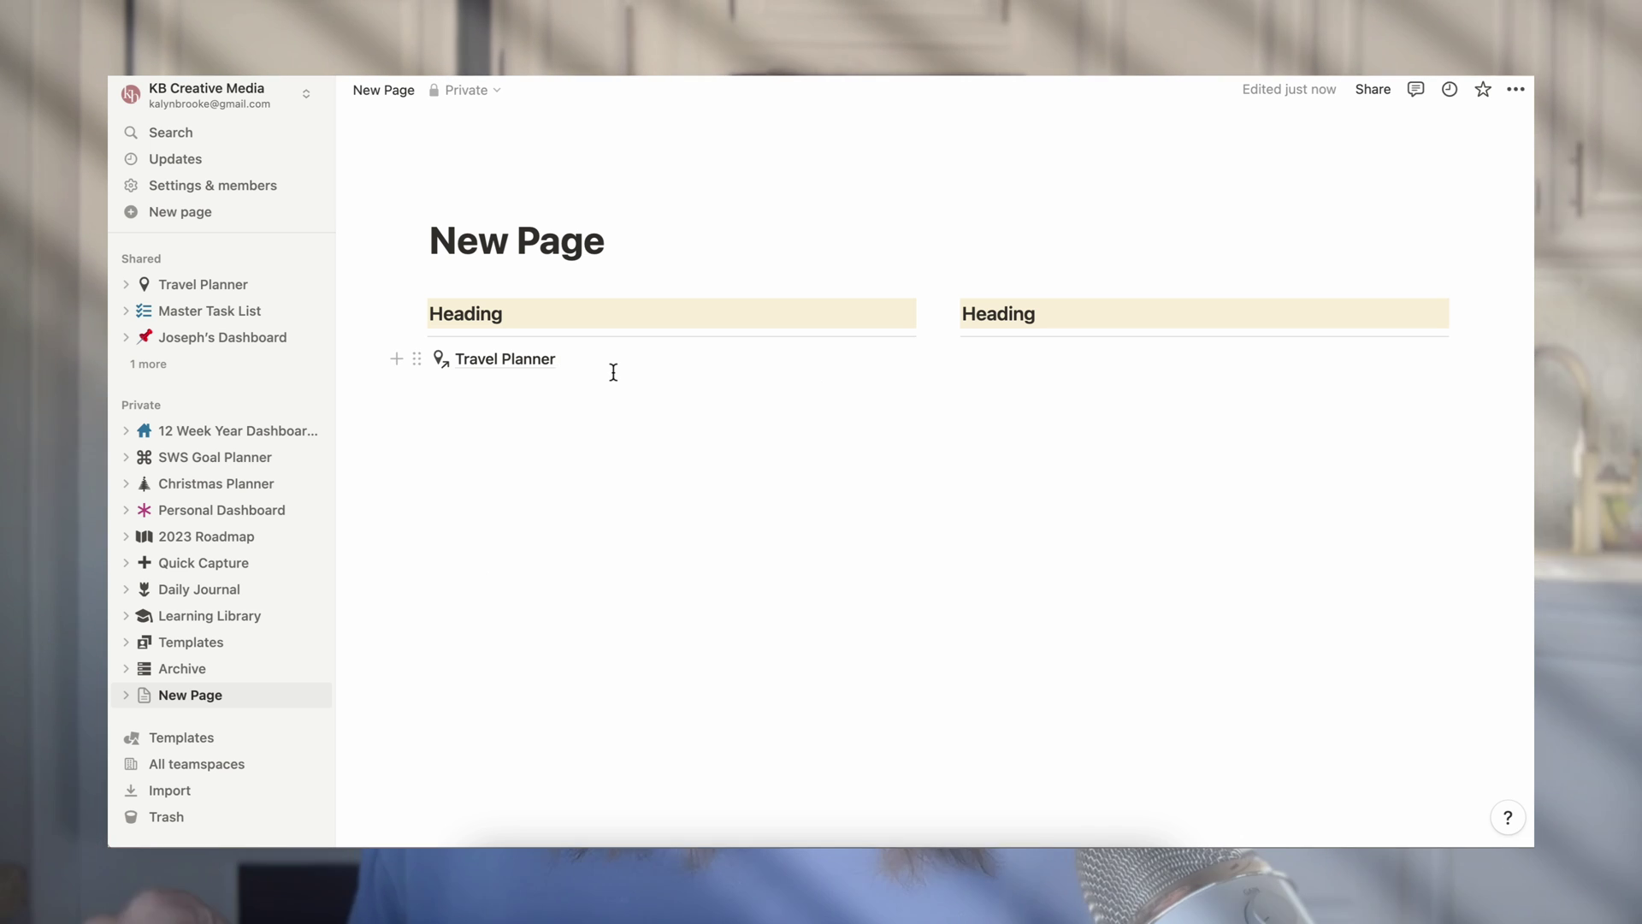
pyautogui.press('Return')
pyautogui.write('@reading h')
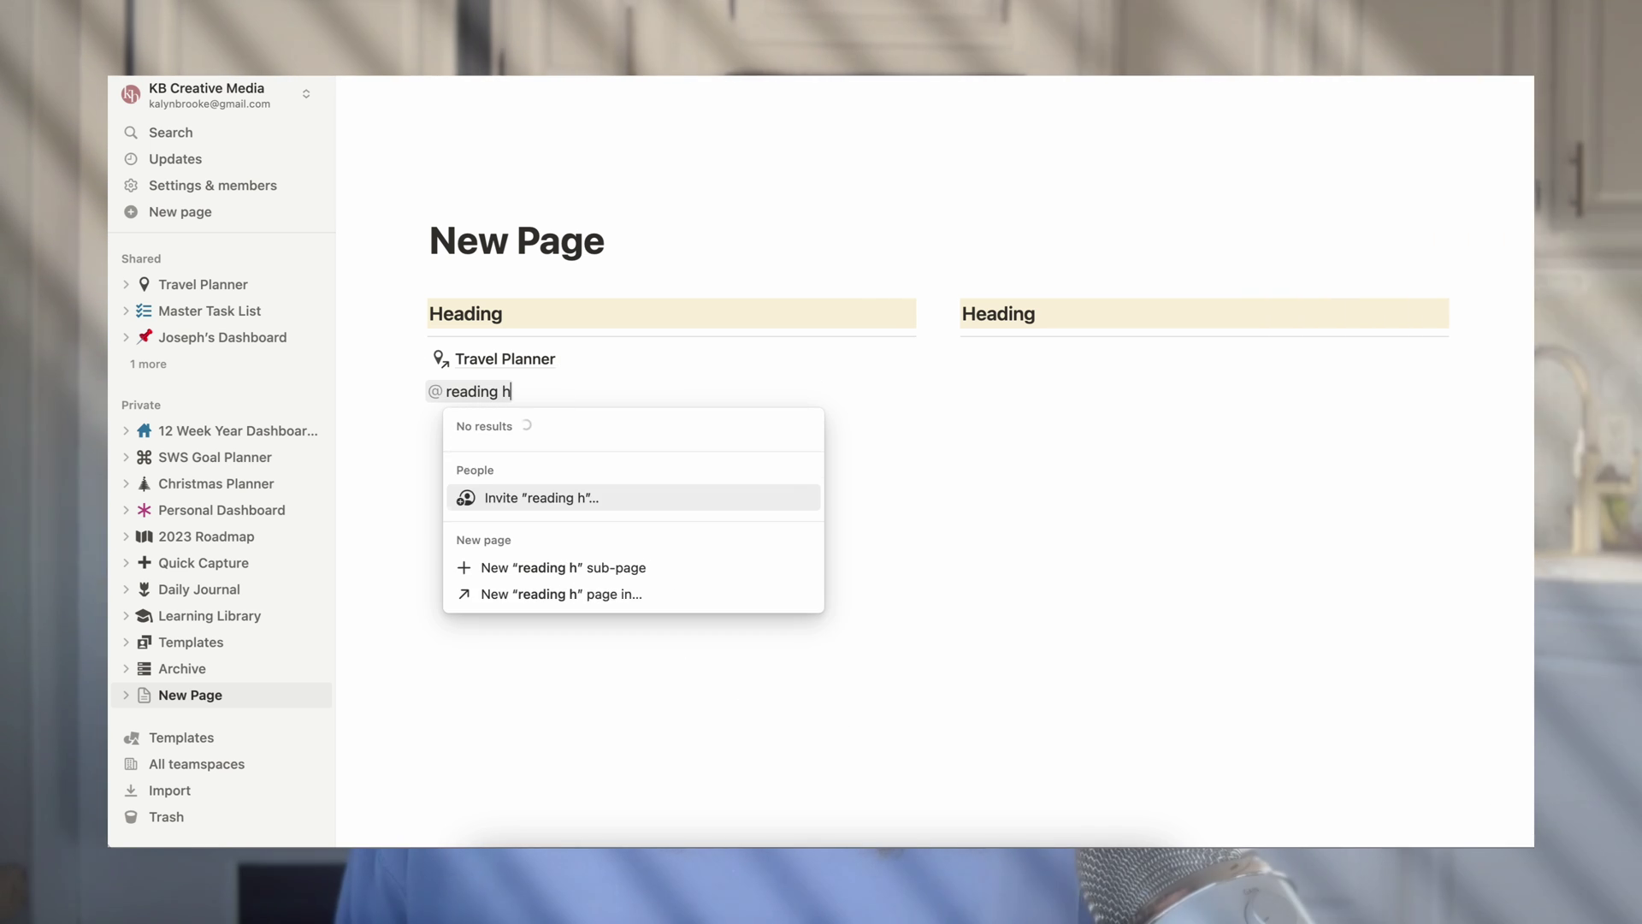
pyautogui.write('ub')
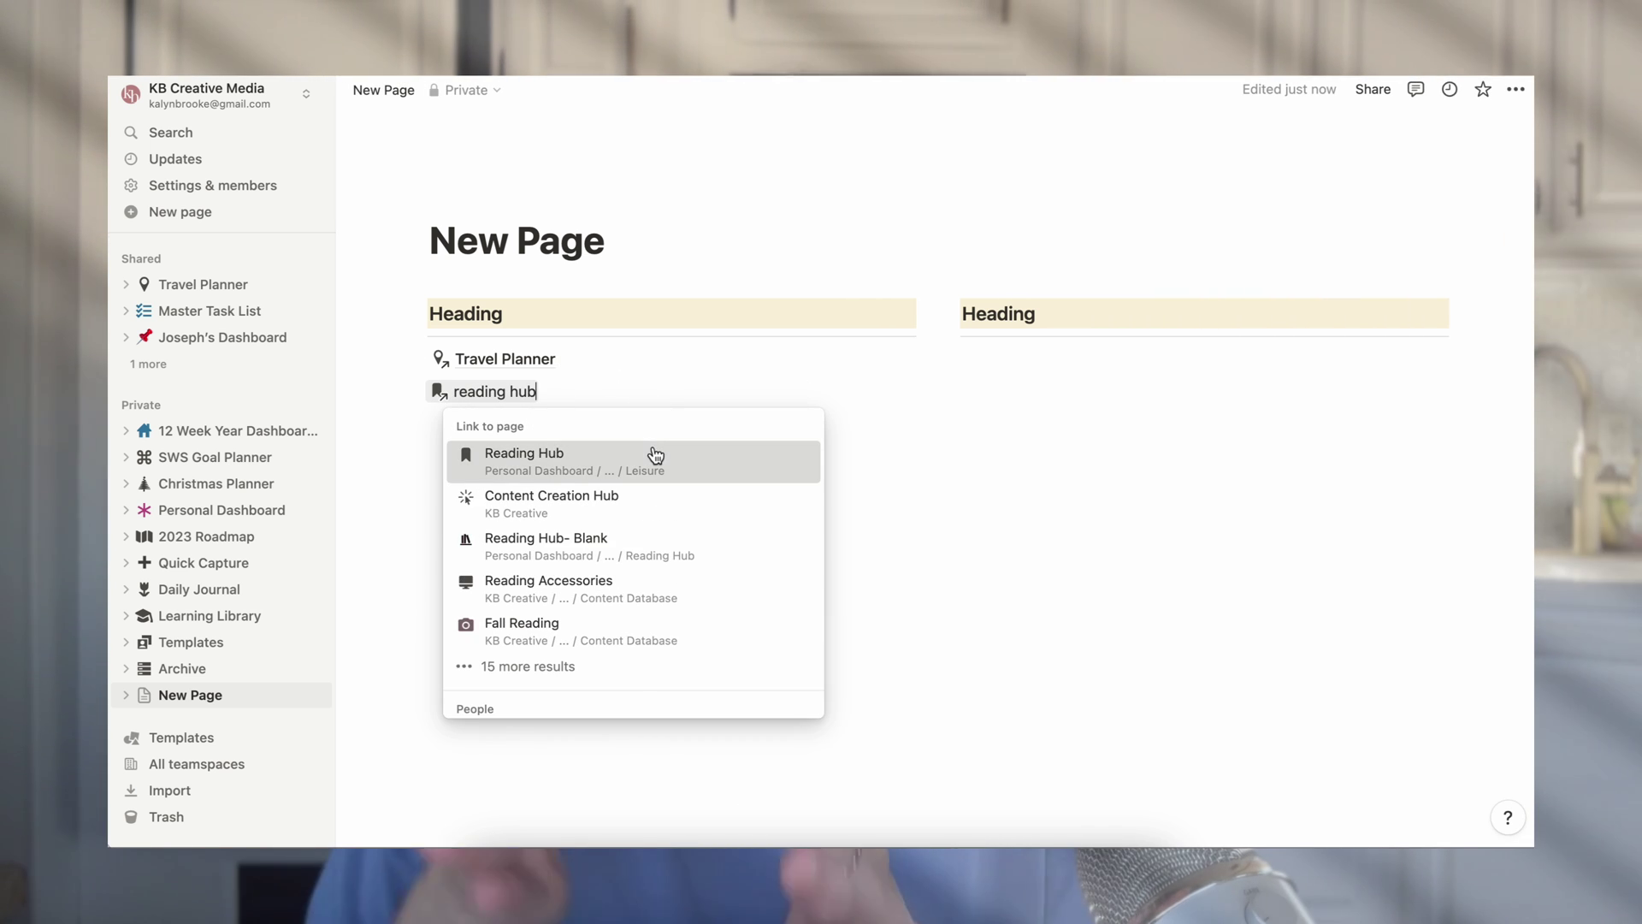
pyautogui.click(655, 454)
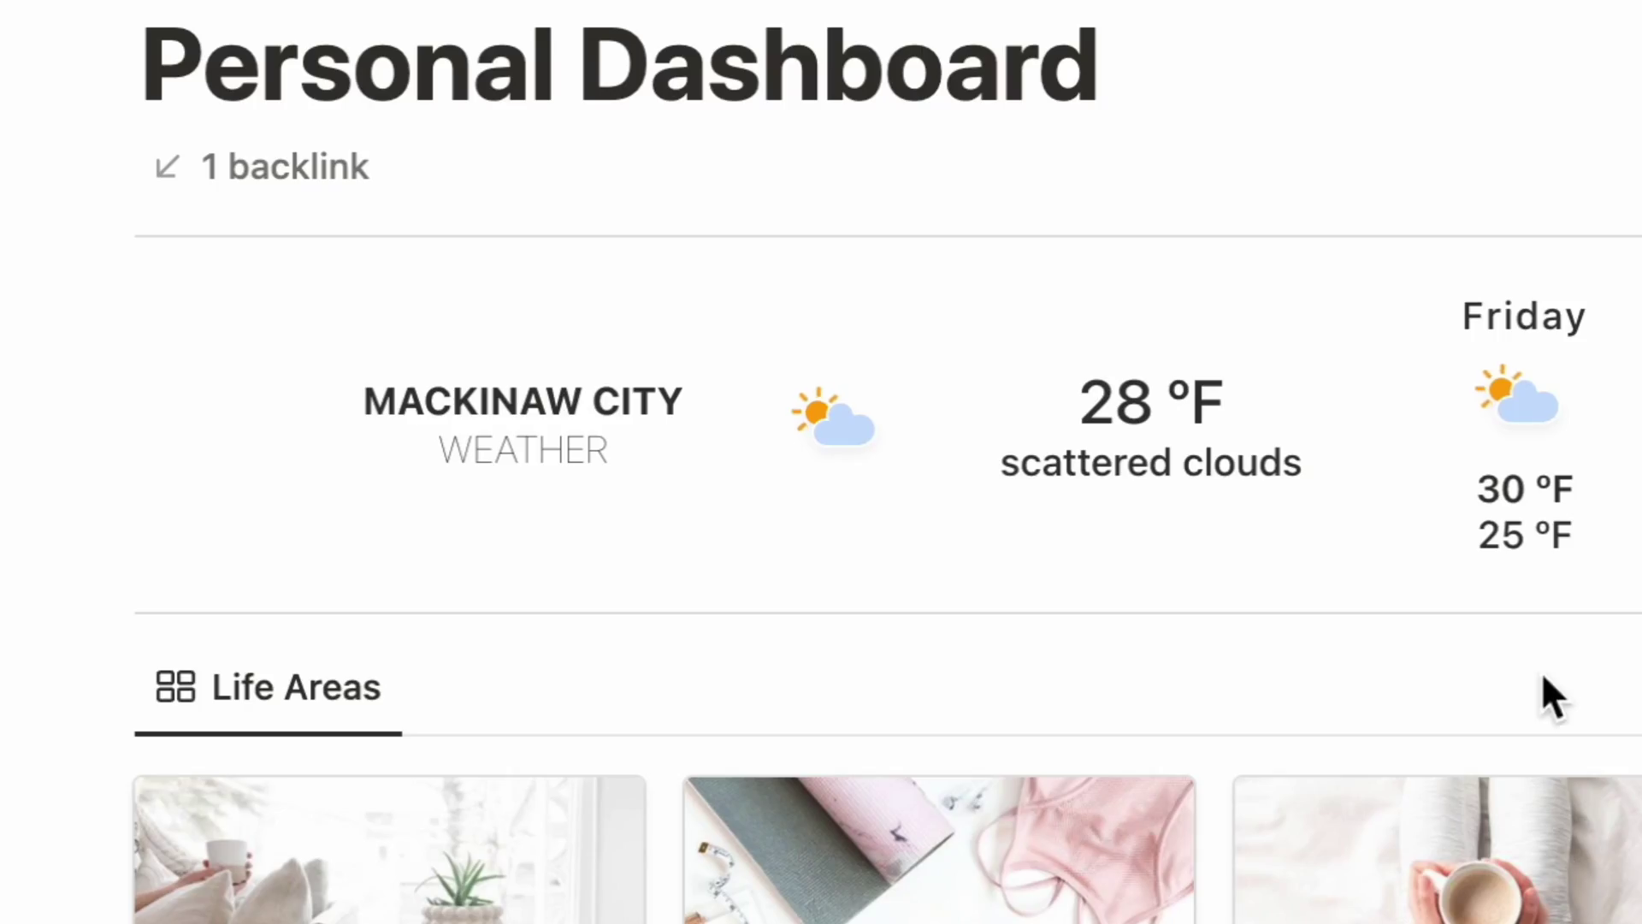
pyautogui.scroll(-2, 1542, 671)
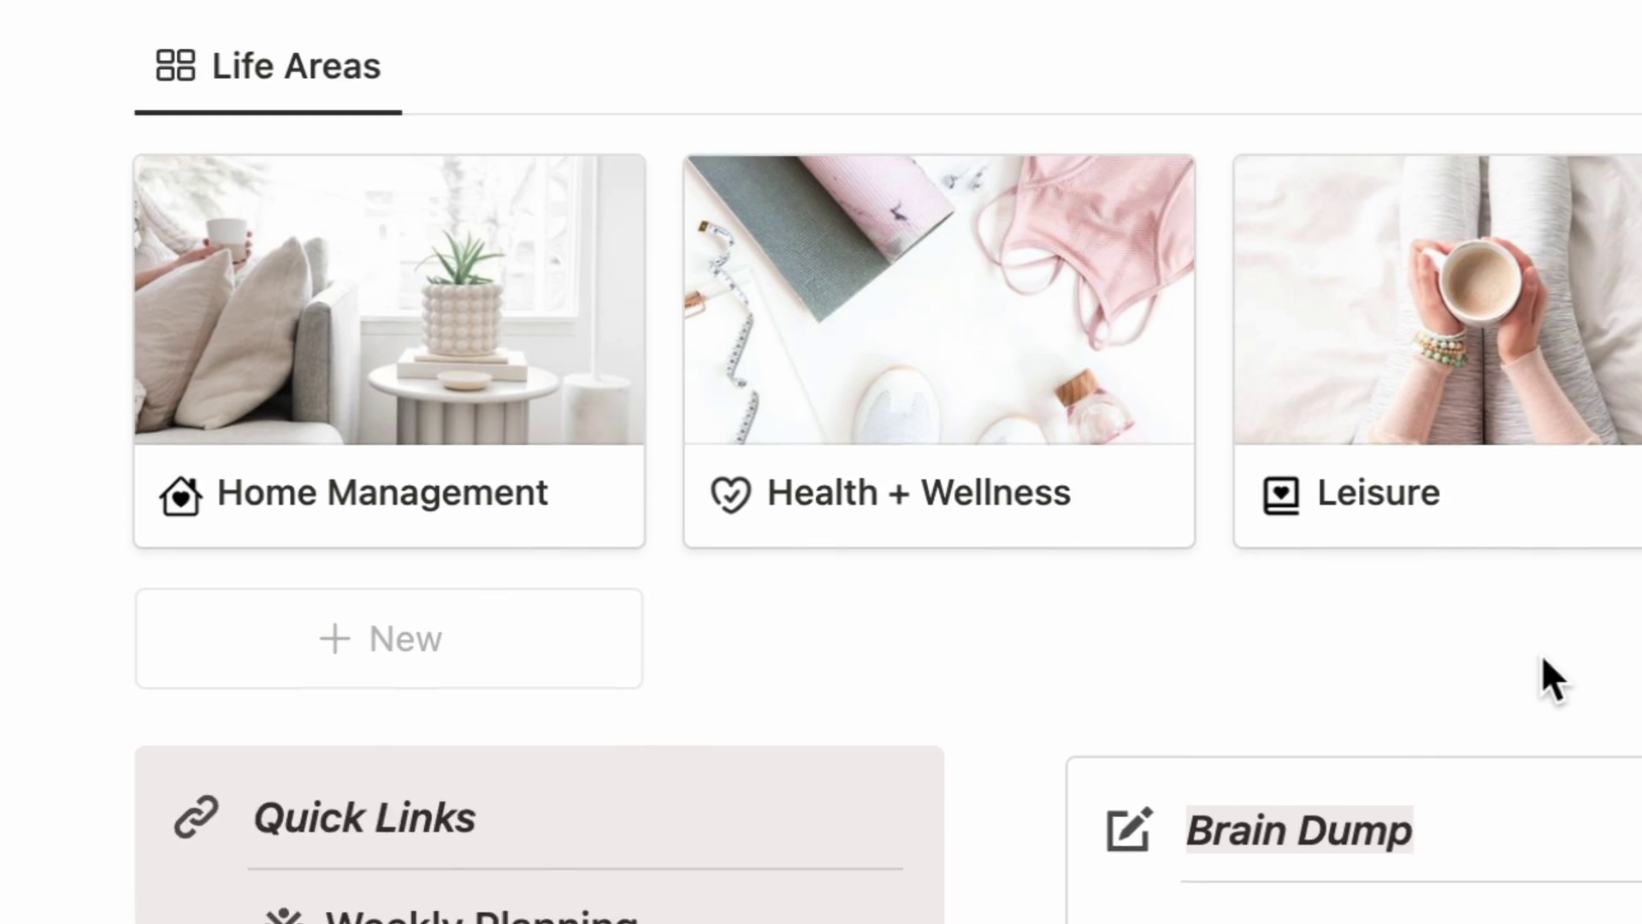
pyautogui.scroll(-5, 1544, 658)
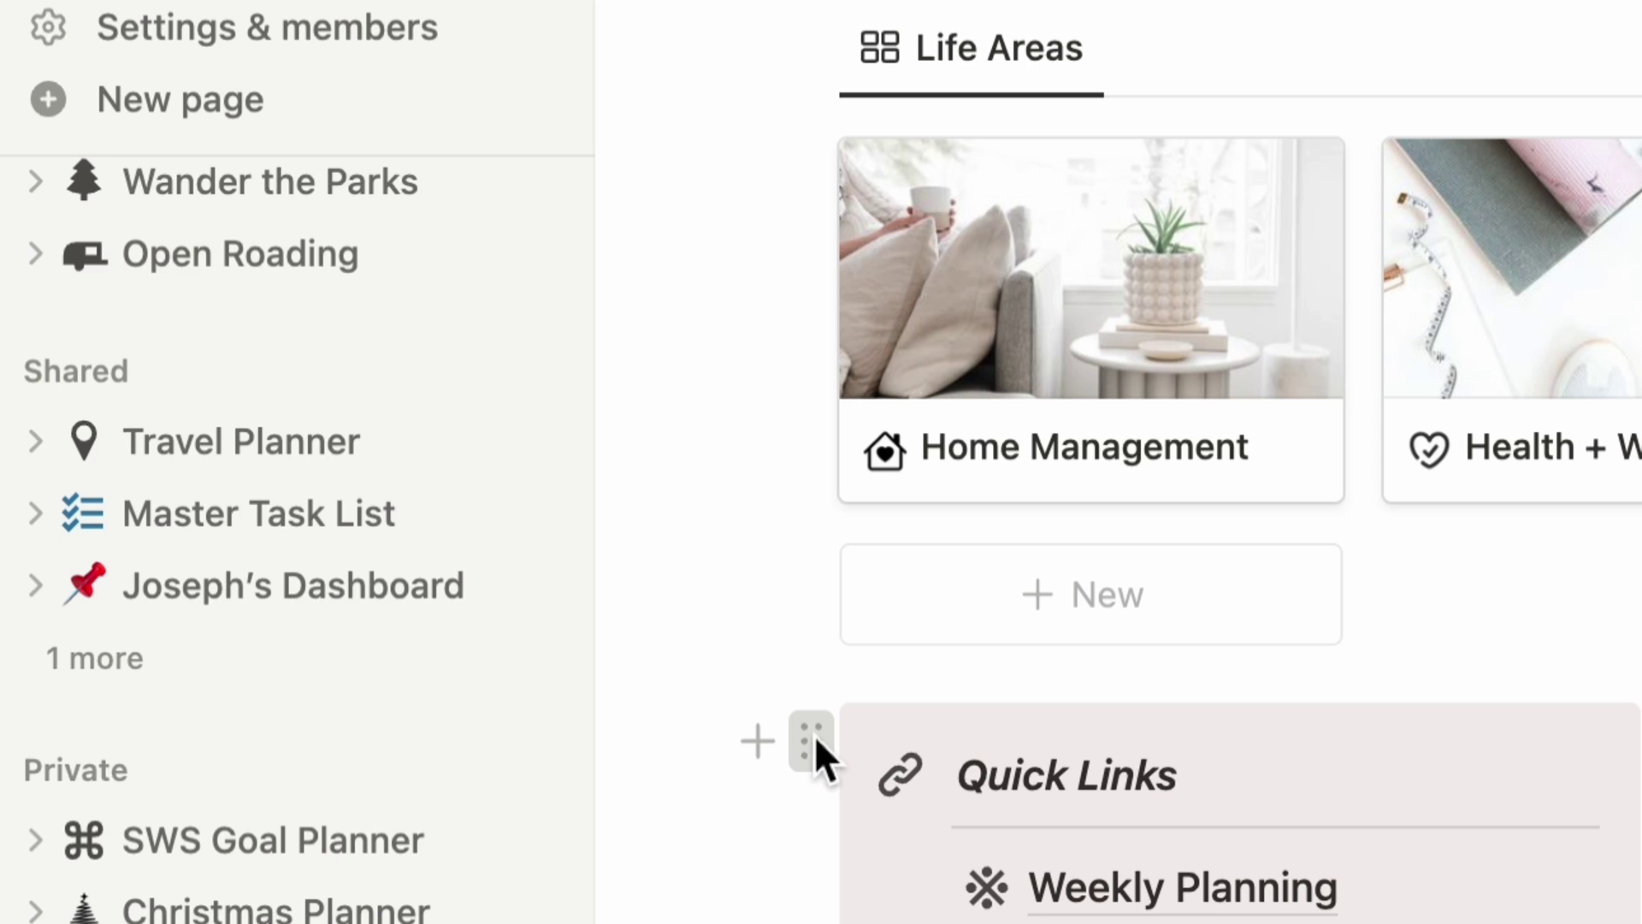
pyautogui.click(815, 739)
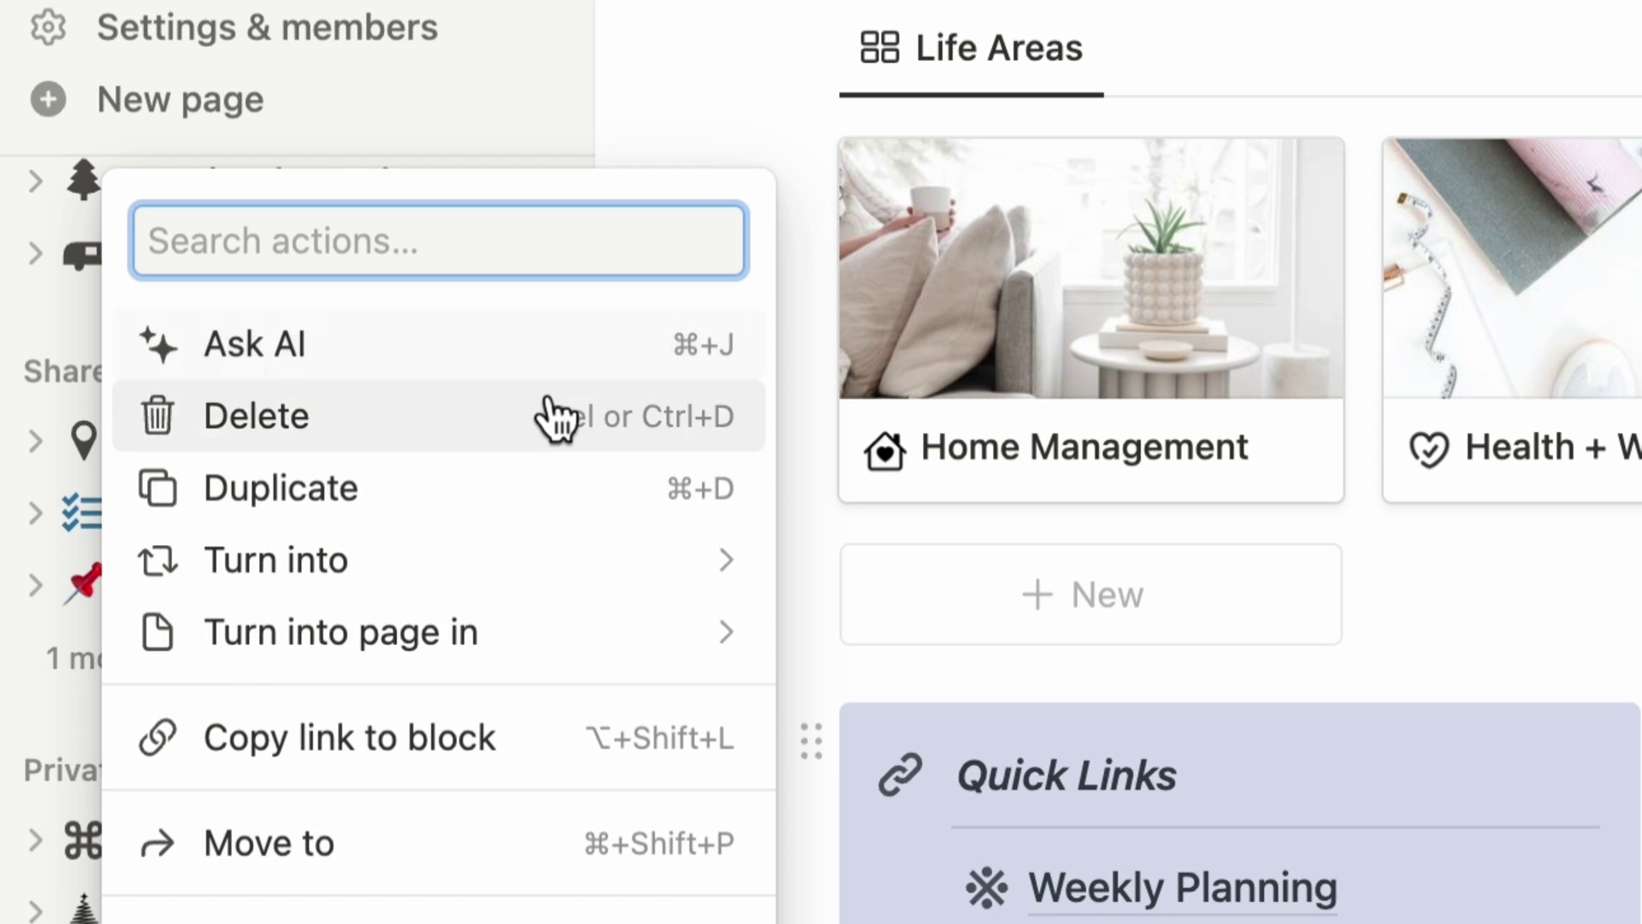
pyautogui.moveTo(548, 590)
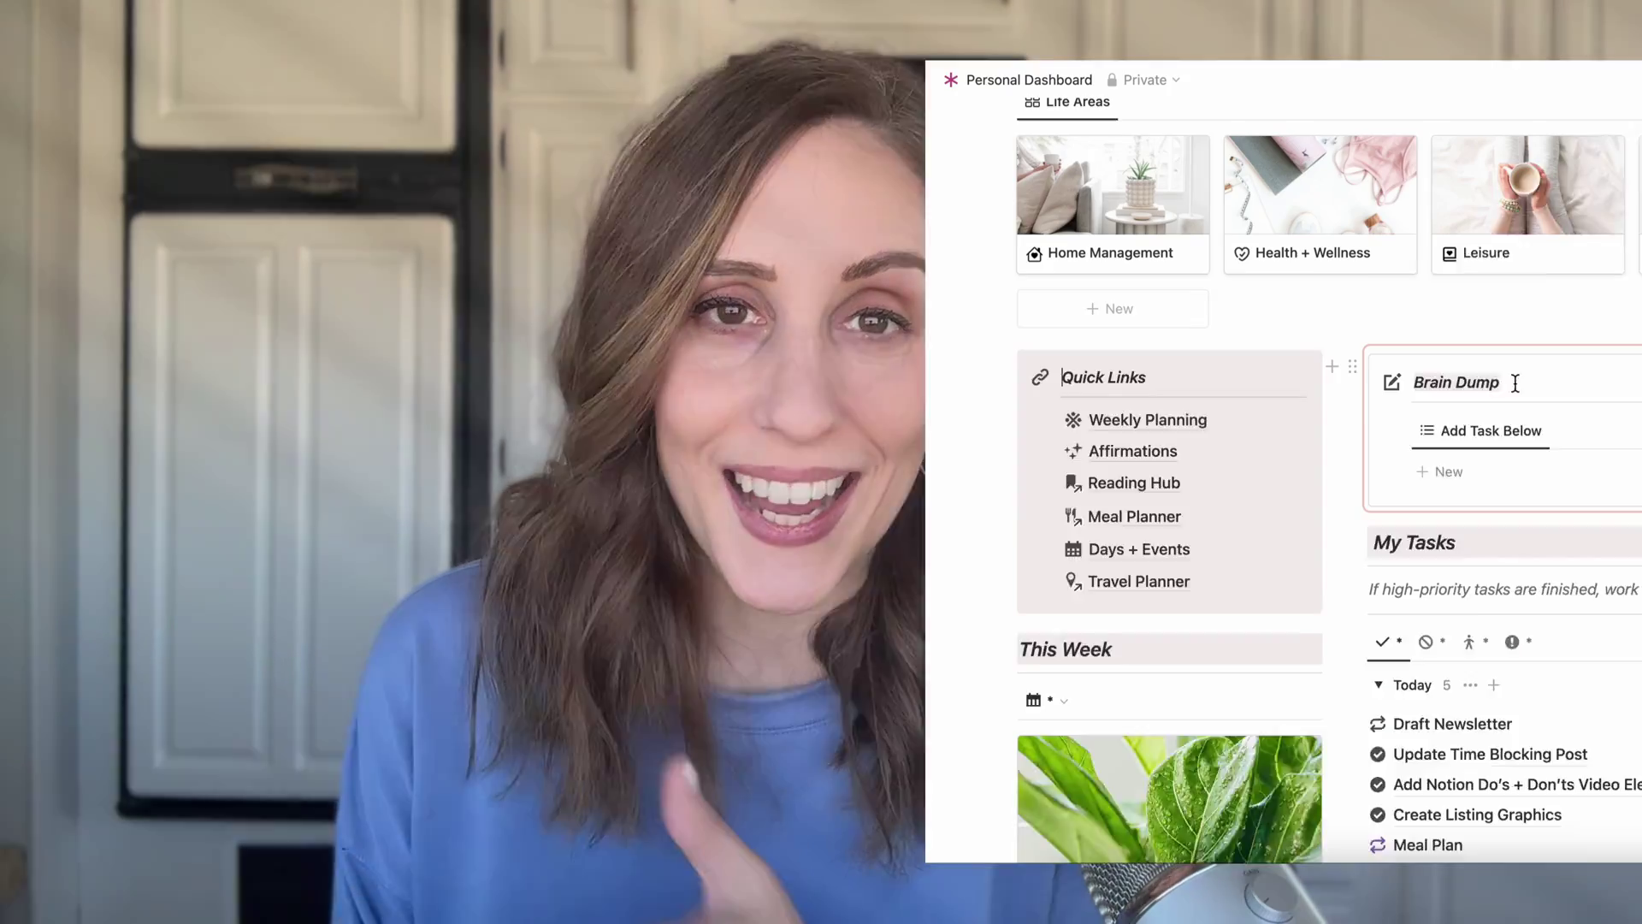
pyautogui.moveTo(794, 382); pyautogui.dragTo(703, 382)
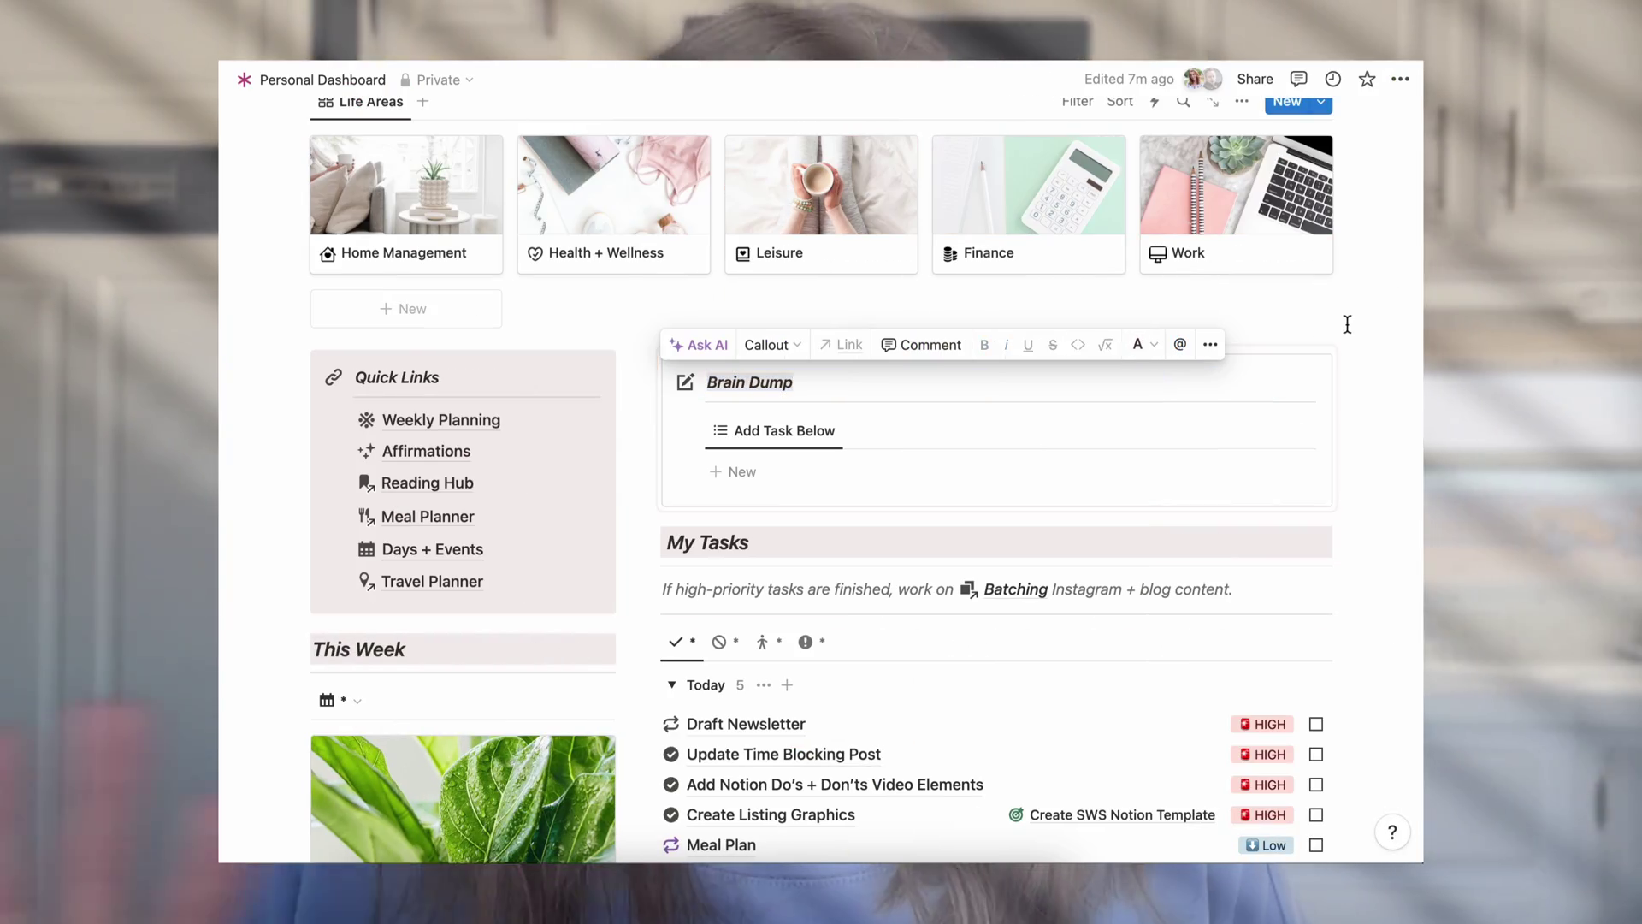
pyautogui.click(1347, 324)
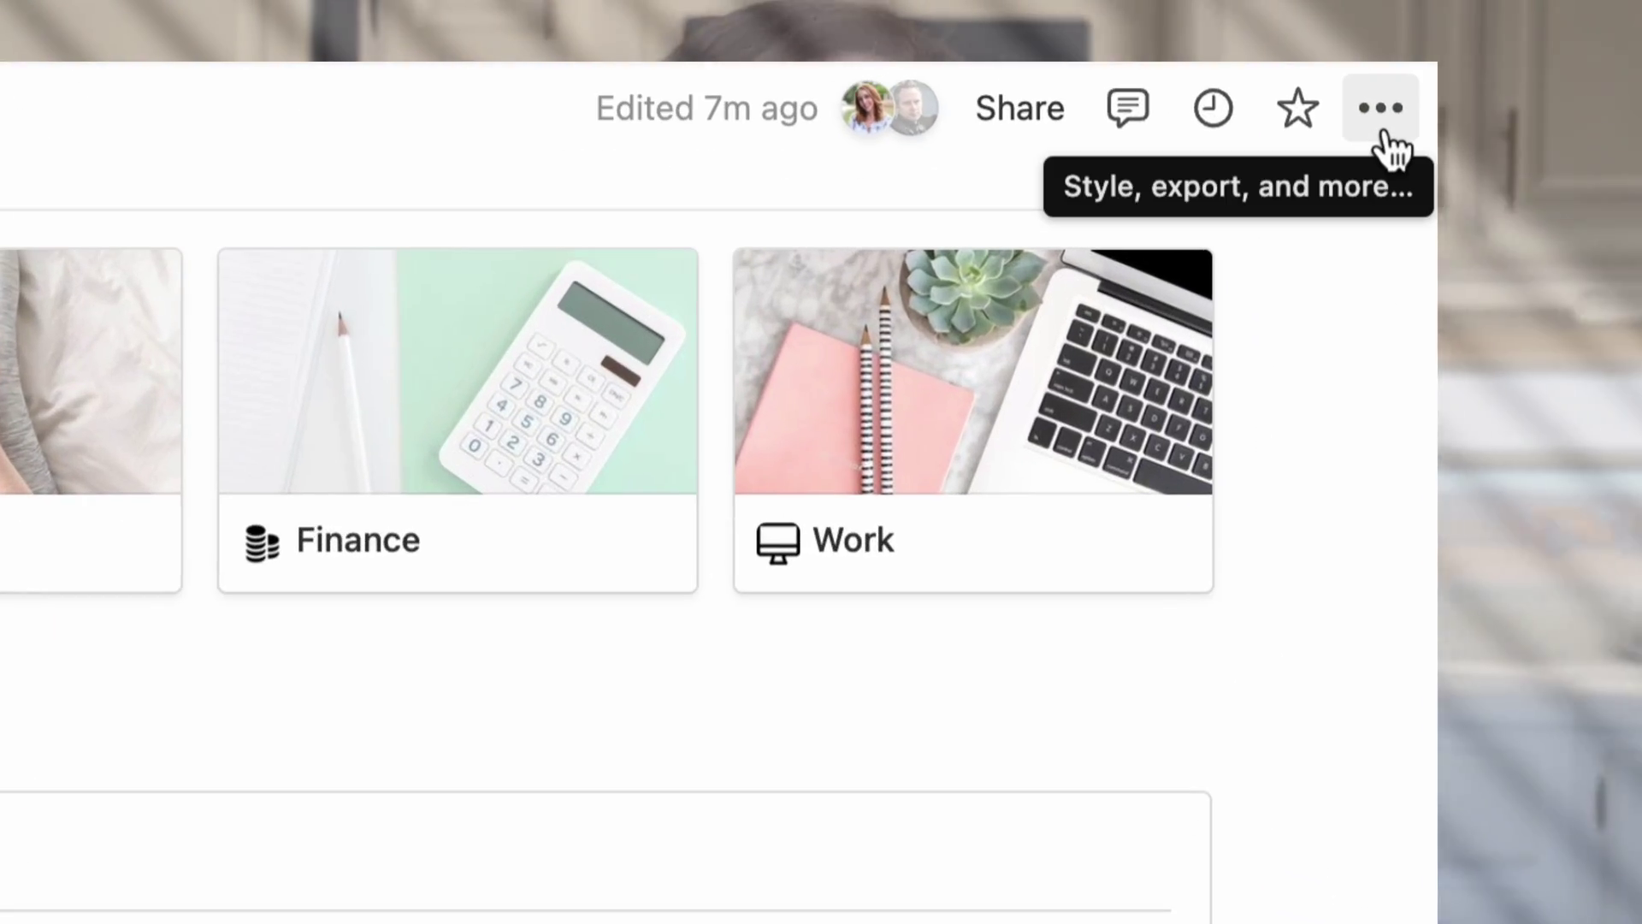
pyautogui.click(1380, 129)
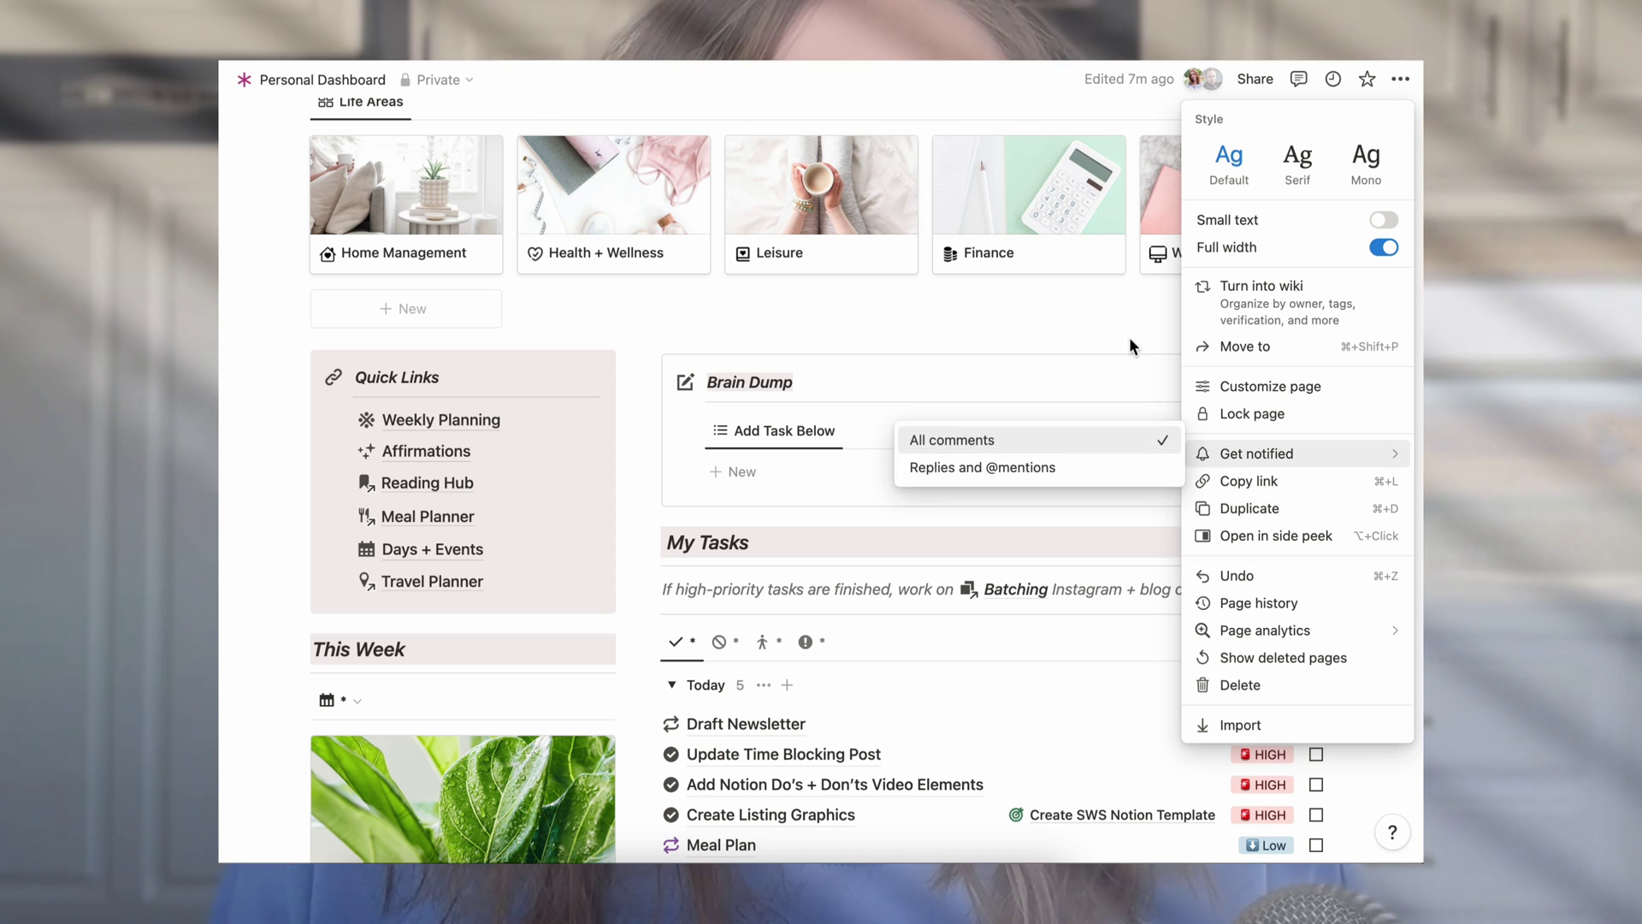
pyautogui.click(1129, 337)
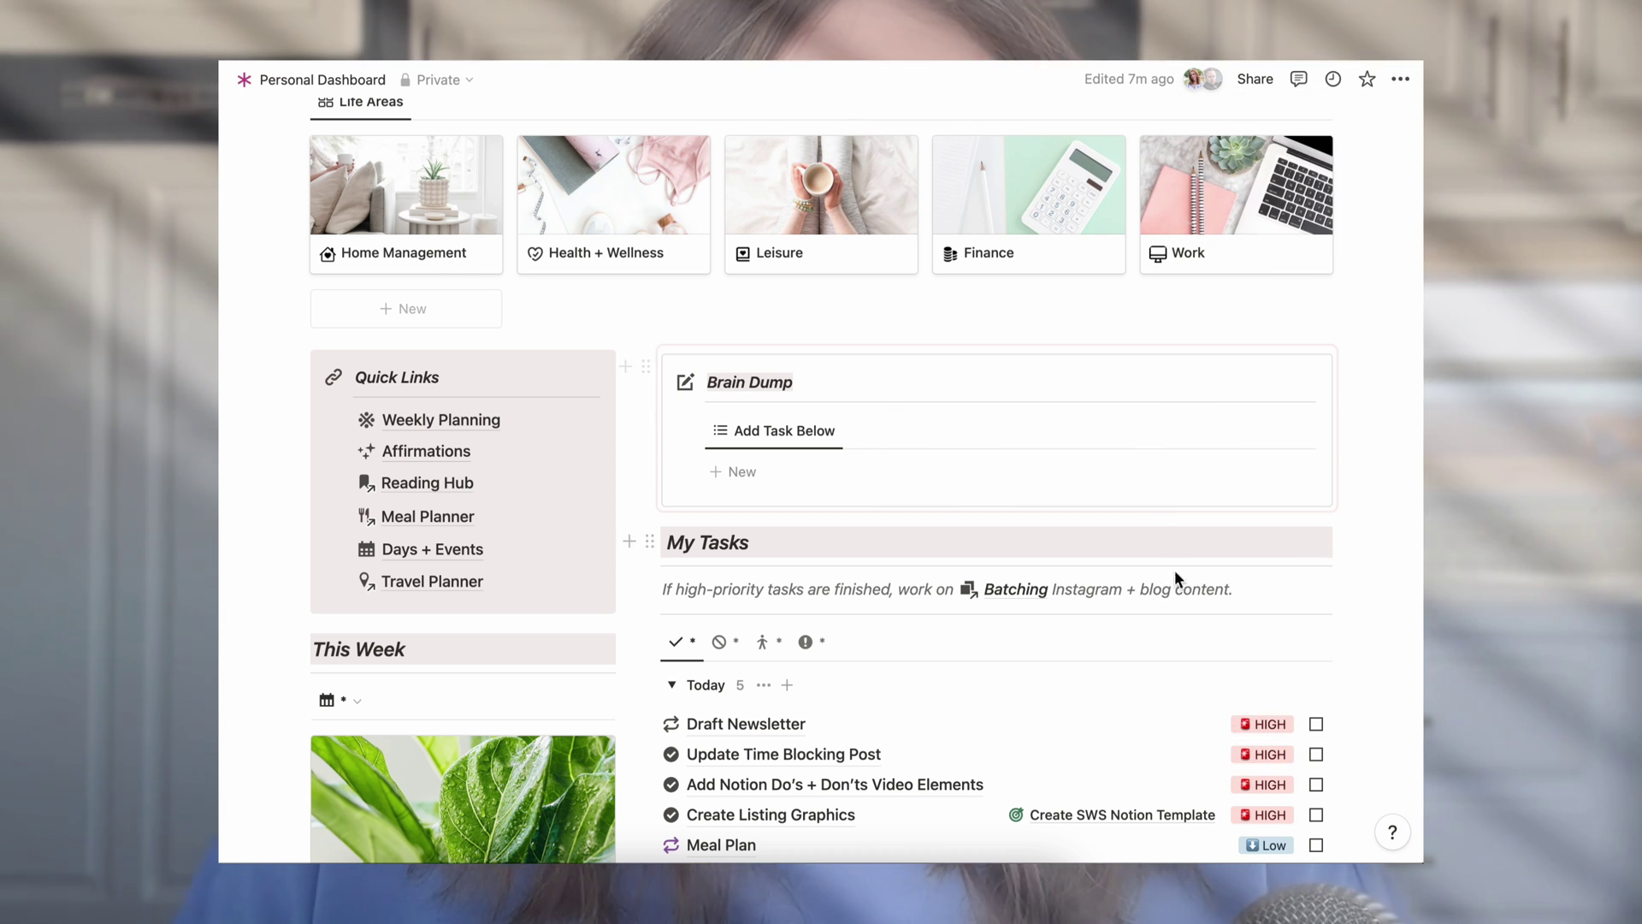
pyautogui.moveTo(1172, 682)
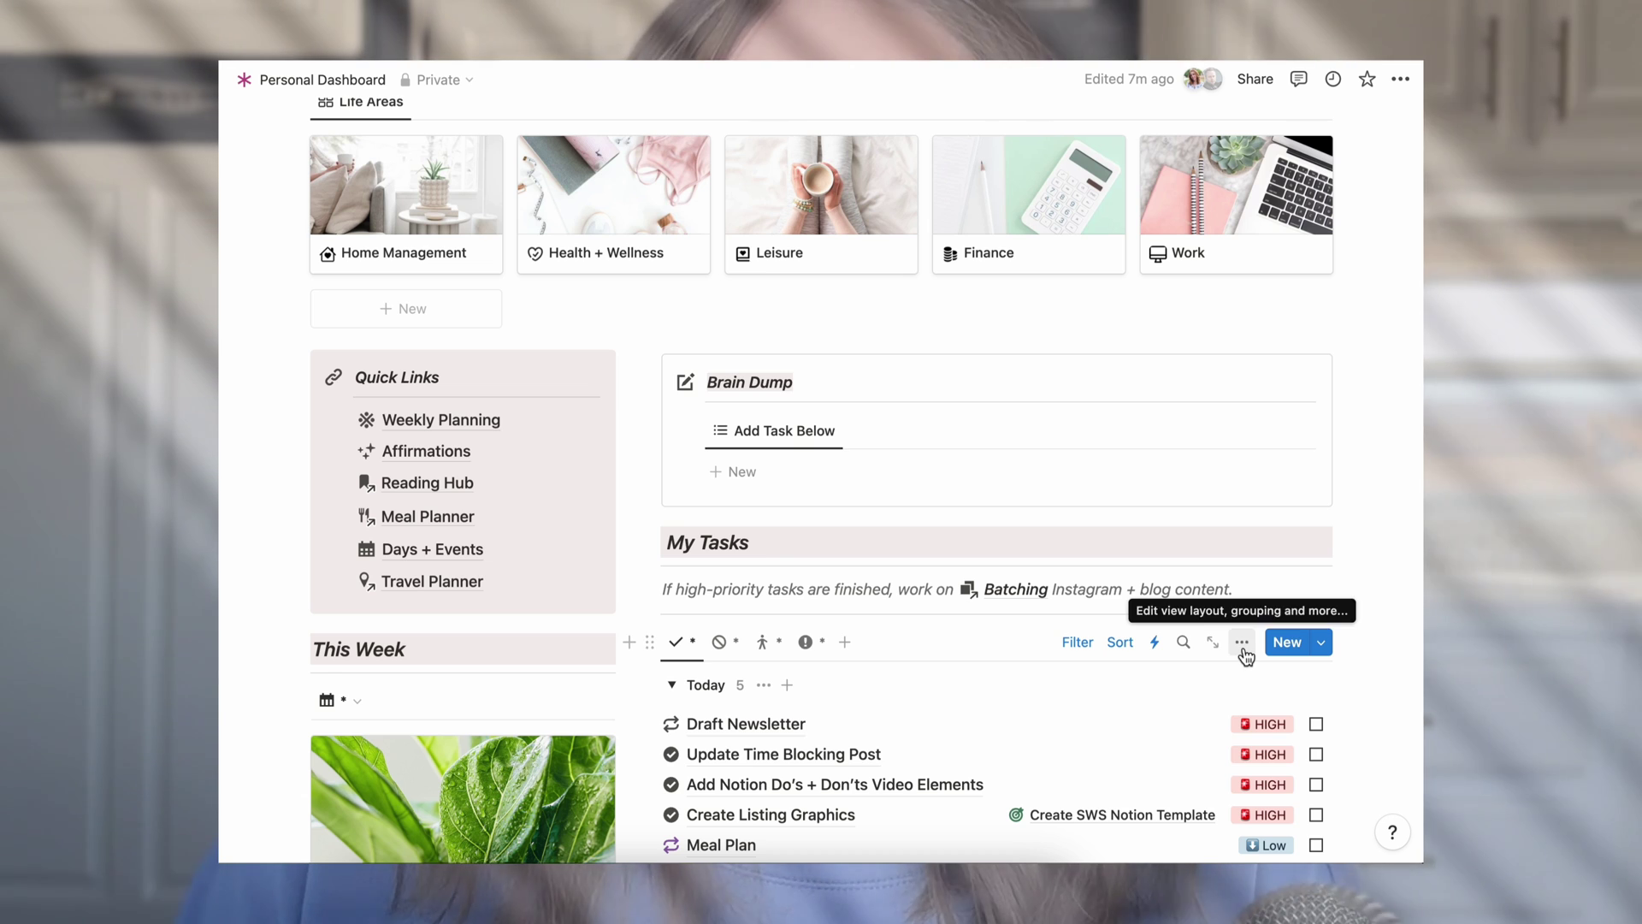
pyautogui.click(1242, 643)
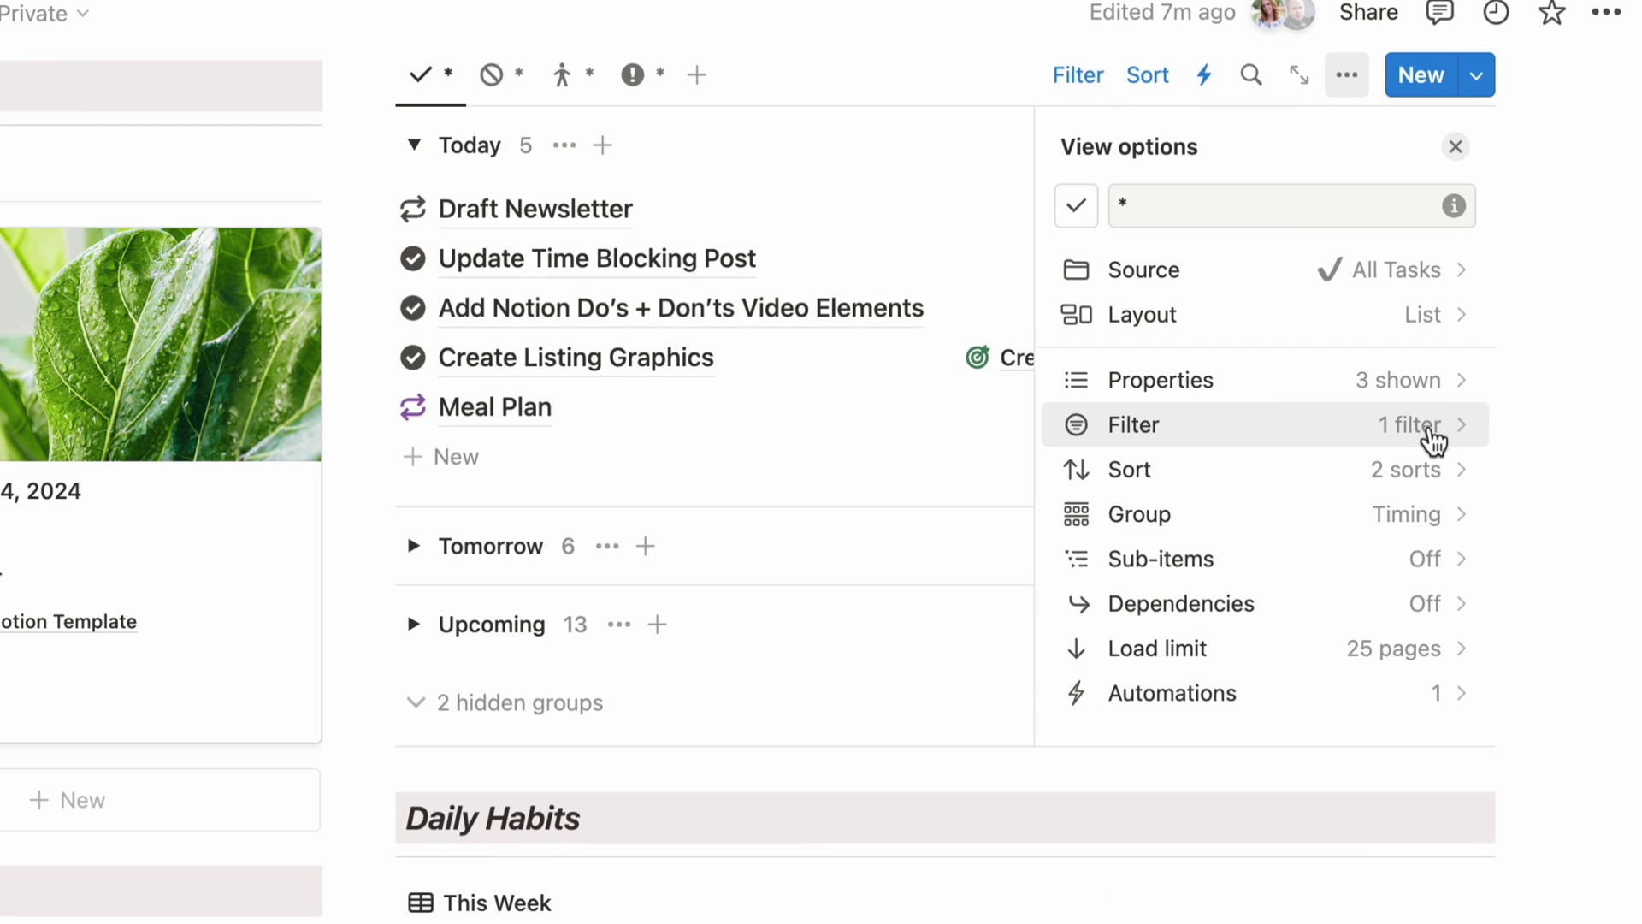
pyautogui.click(1448, 327)
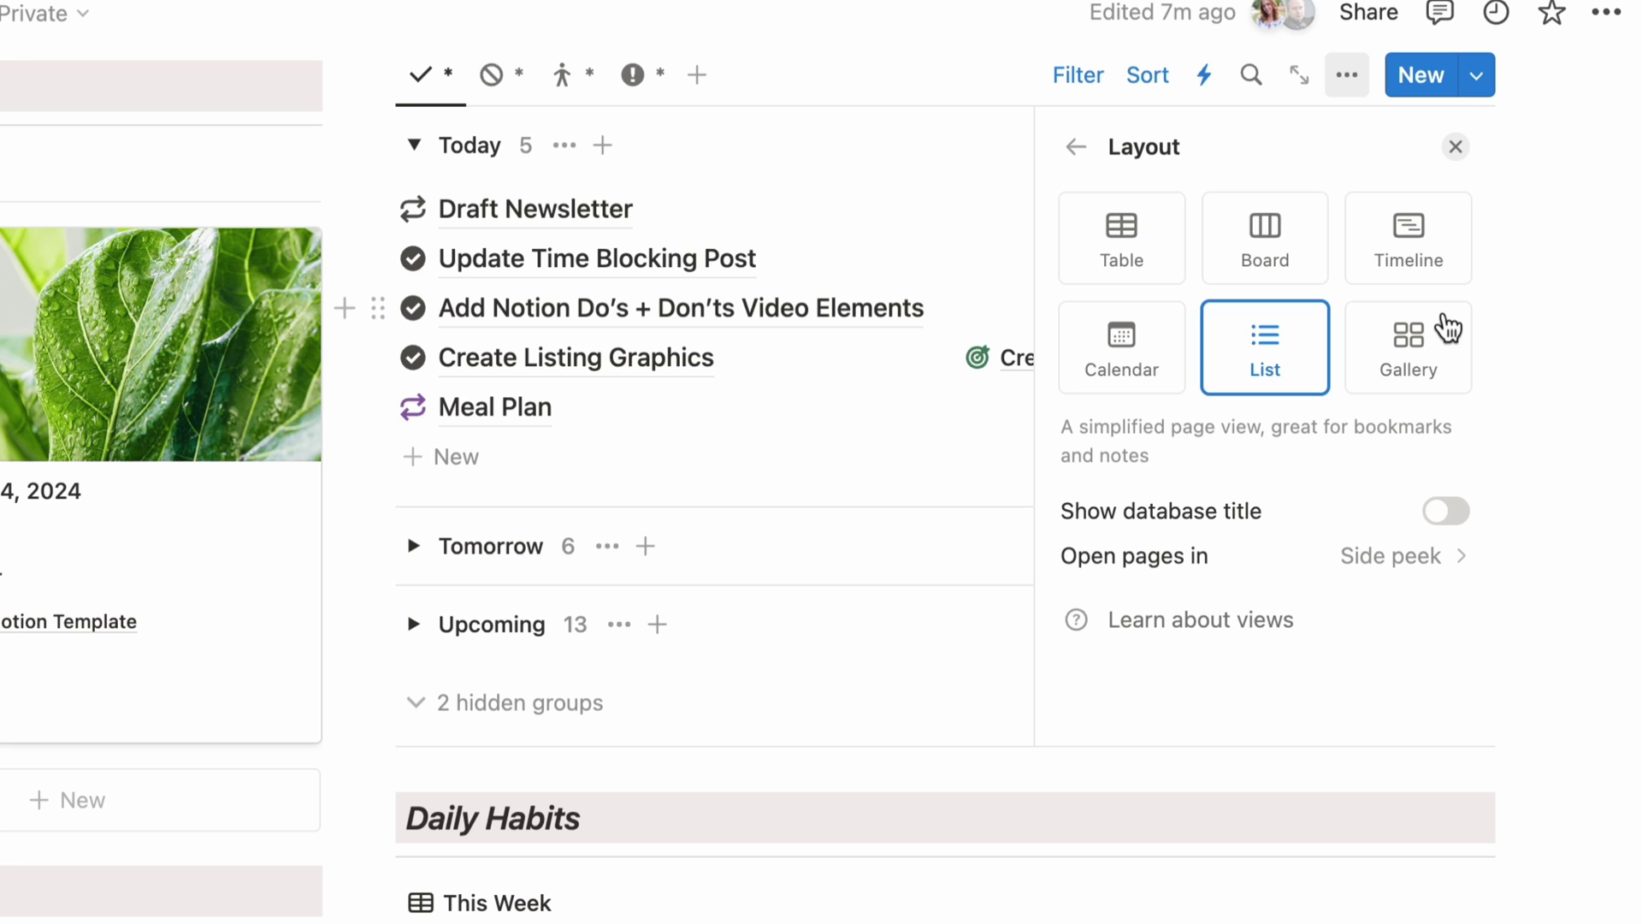
pyautogui.click(1407, 342)
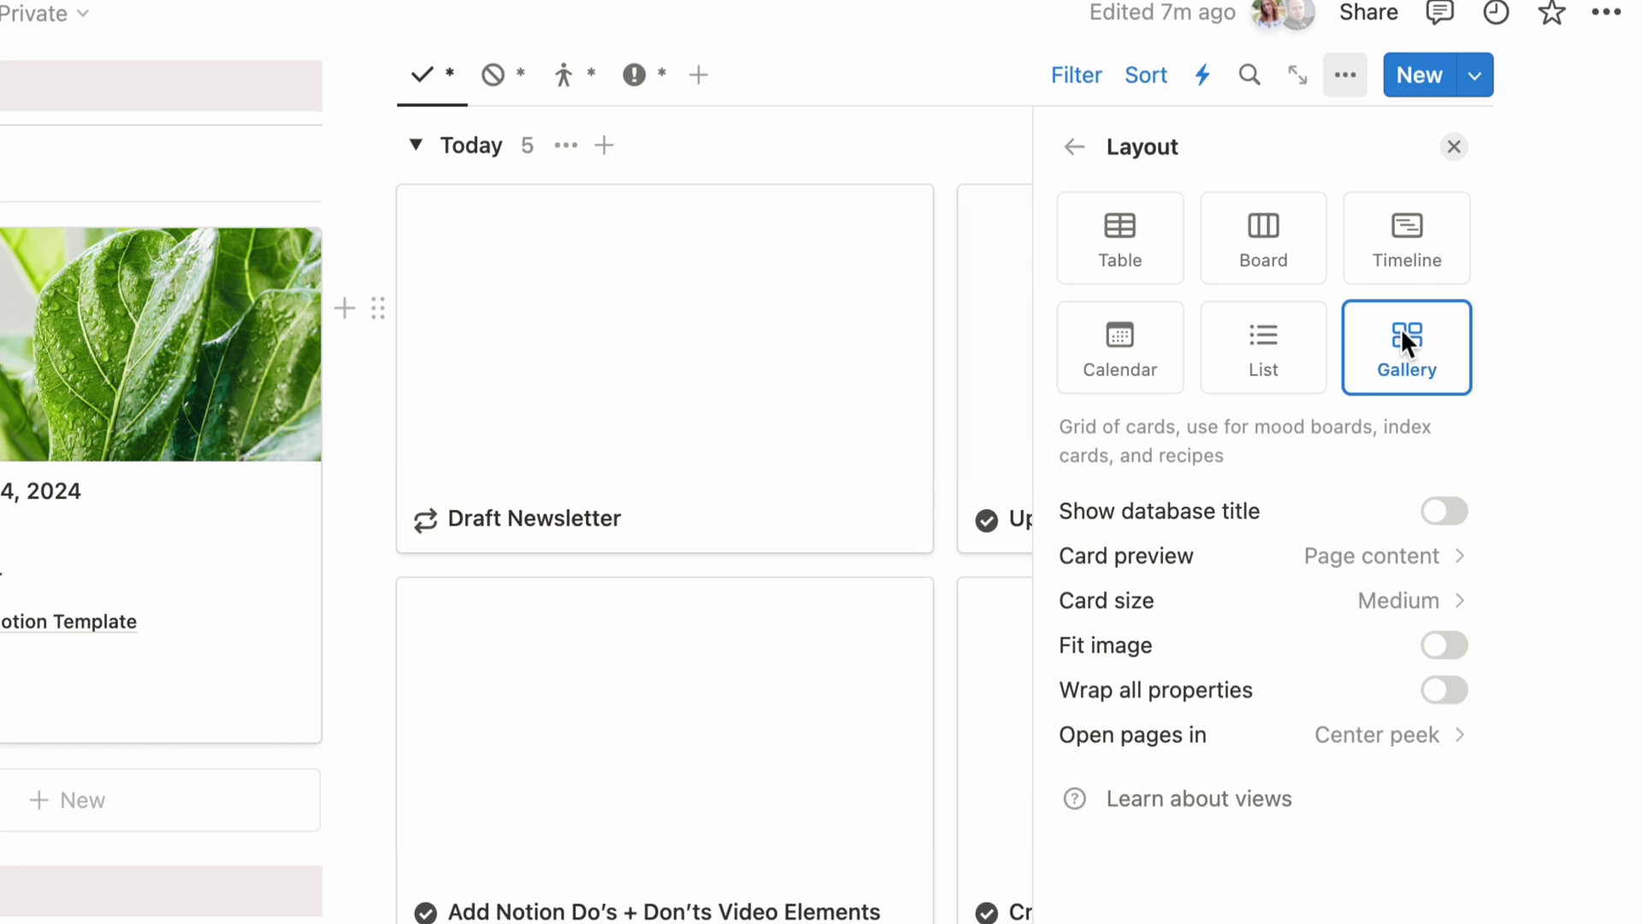
pyautogui.click(1130, 368)
pyautogui.click(1263, 350)
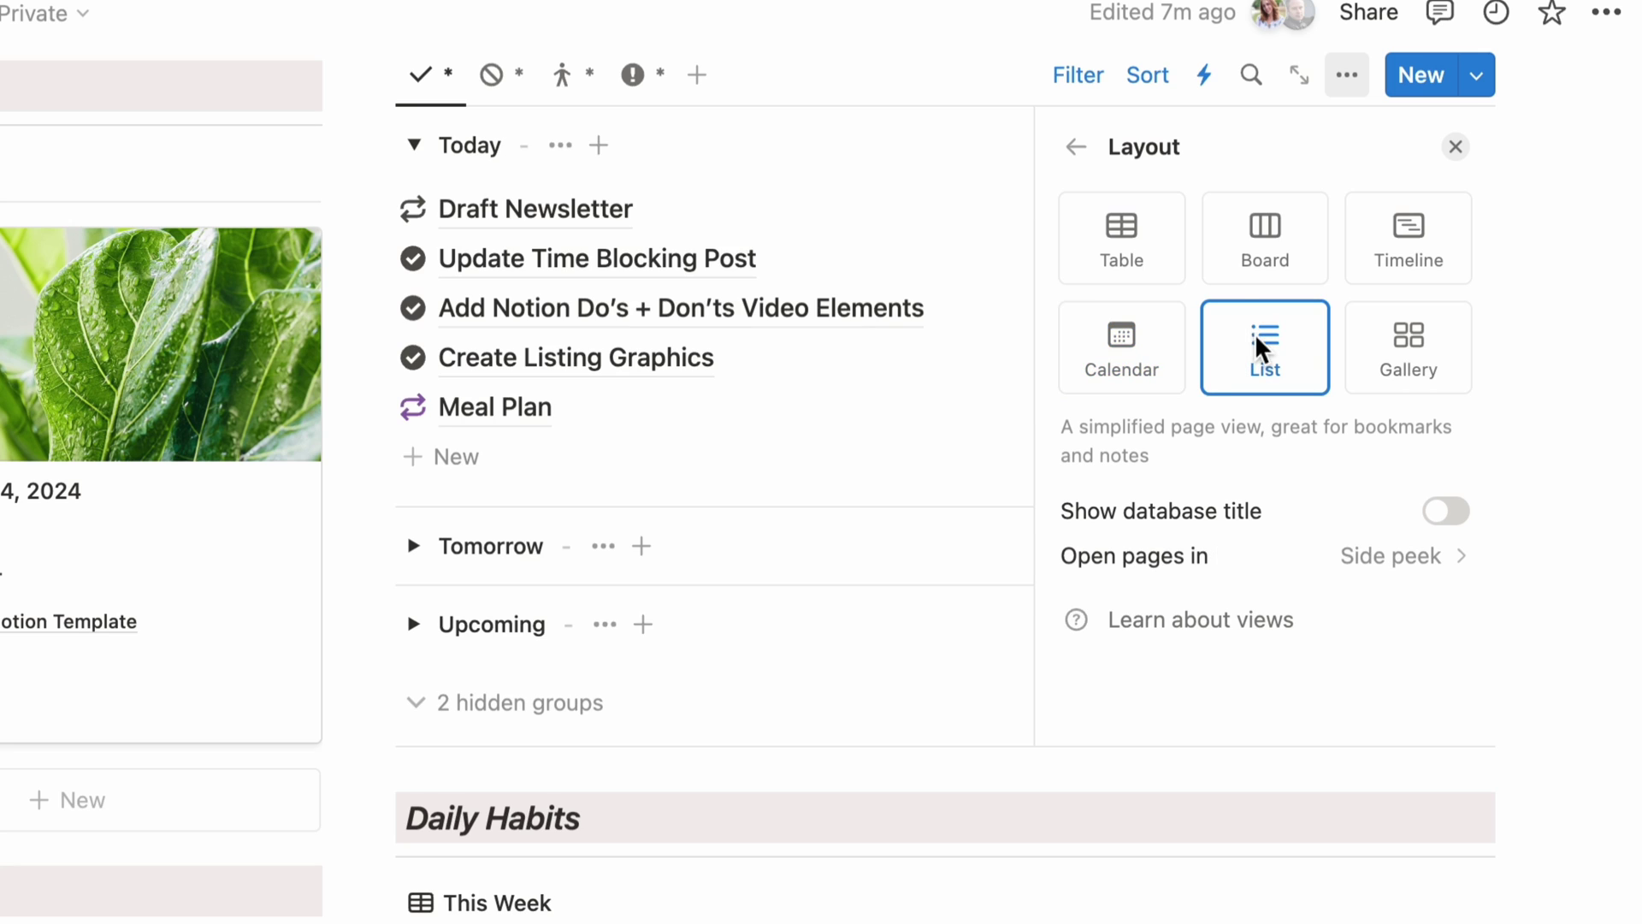
pyautogui.click(1077, 147)
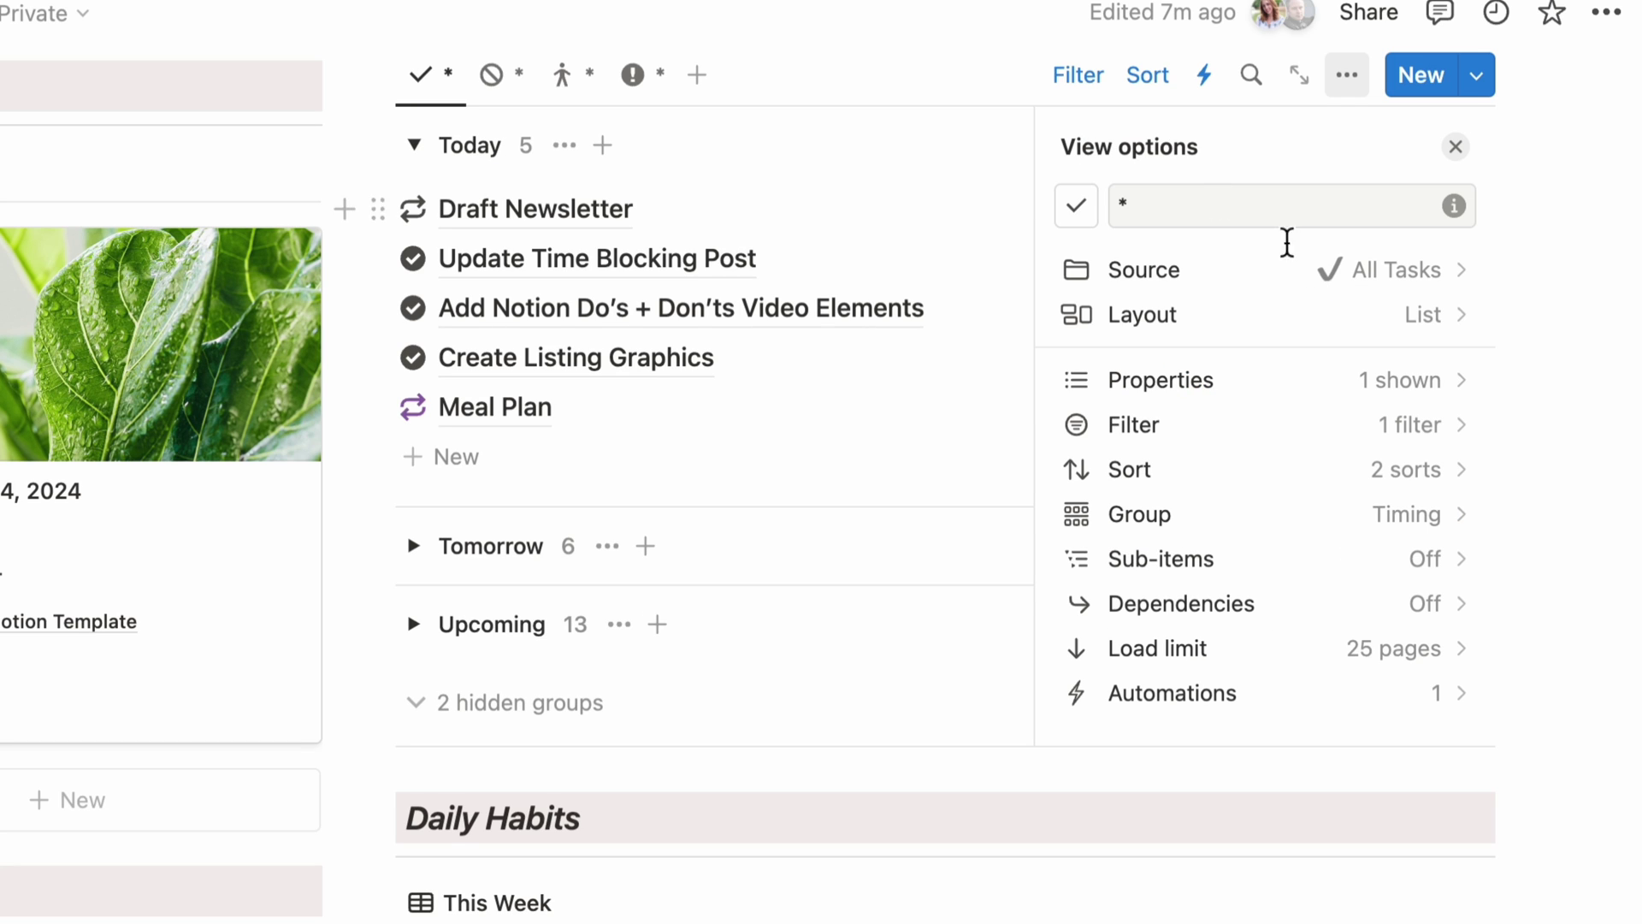
pyautogui.click(1390, 379)
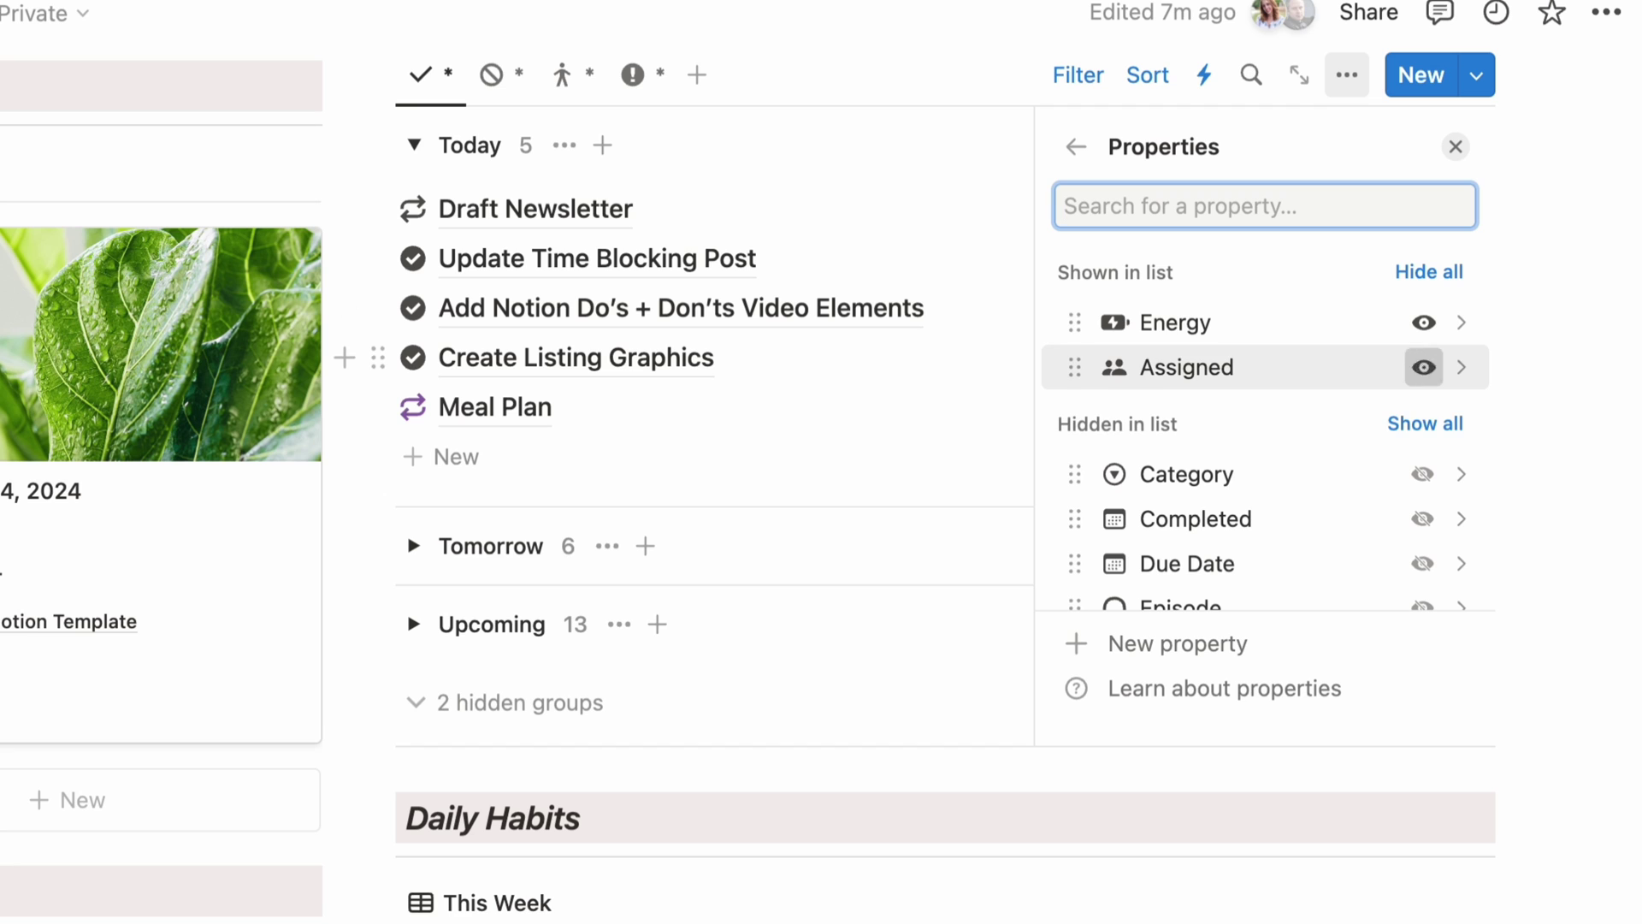
pyautogui.click(1079, 148)
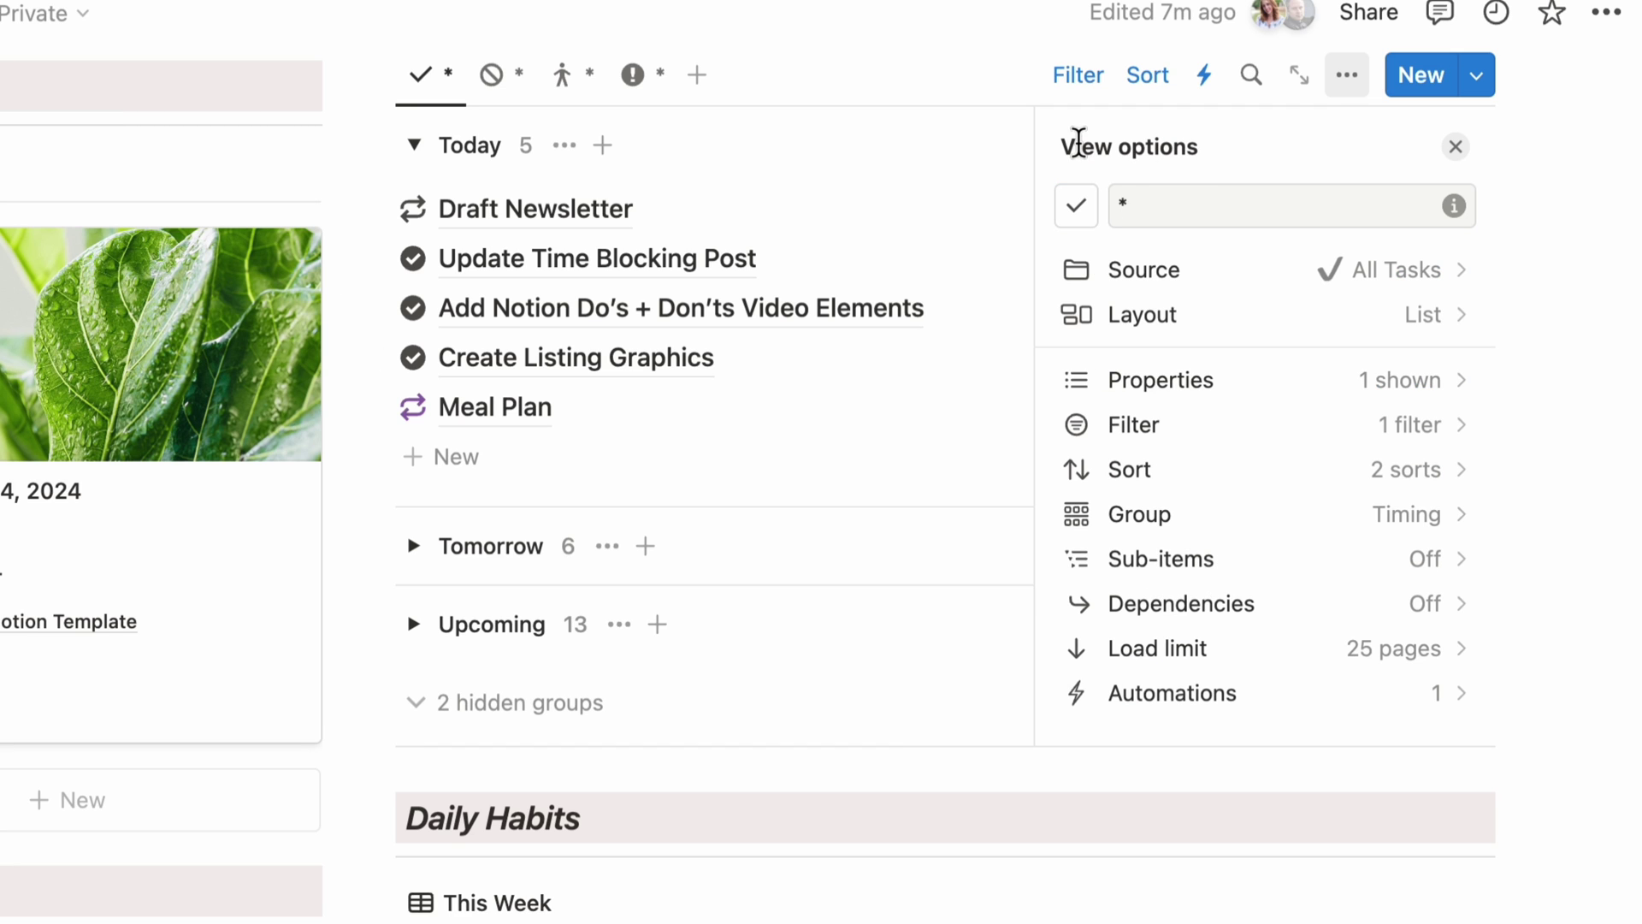
pyautogui.click(1411, 434)
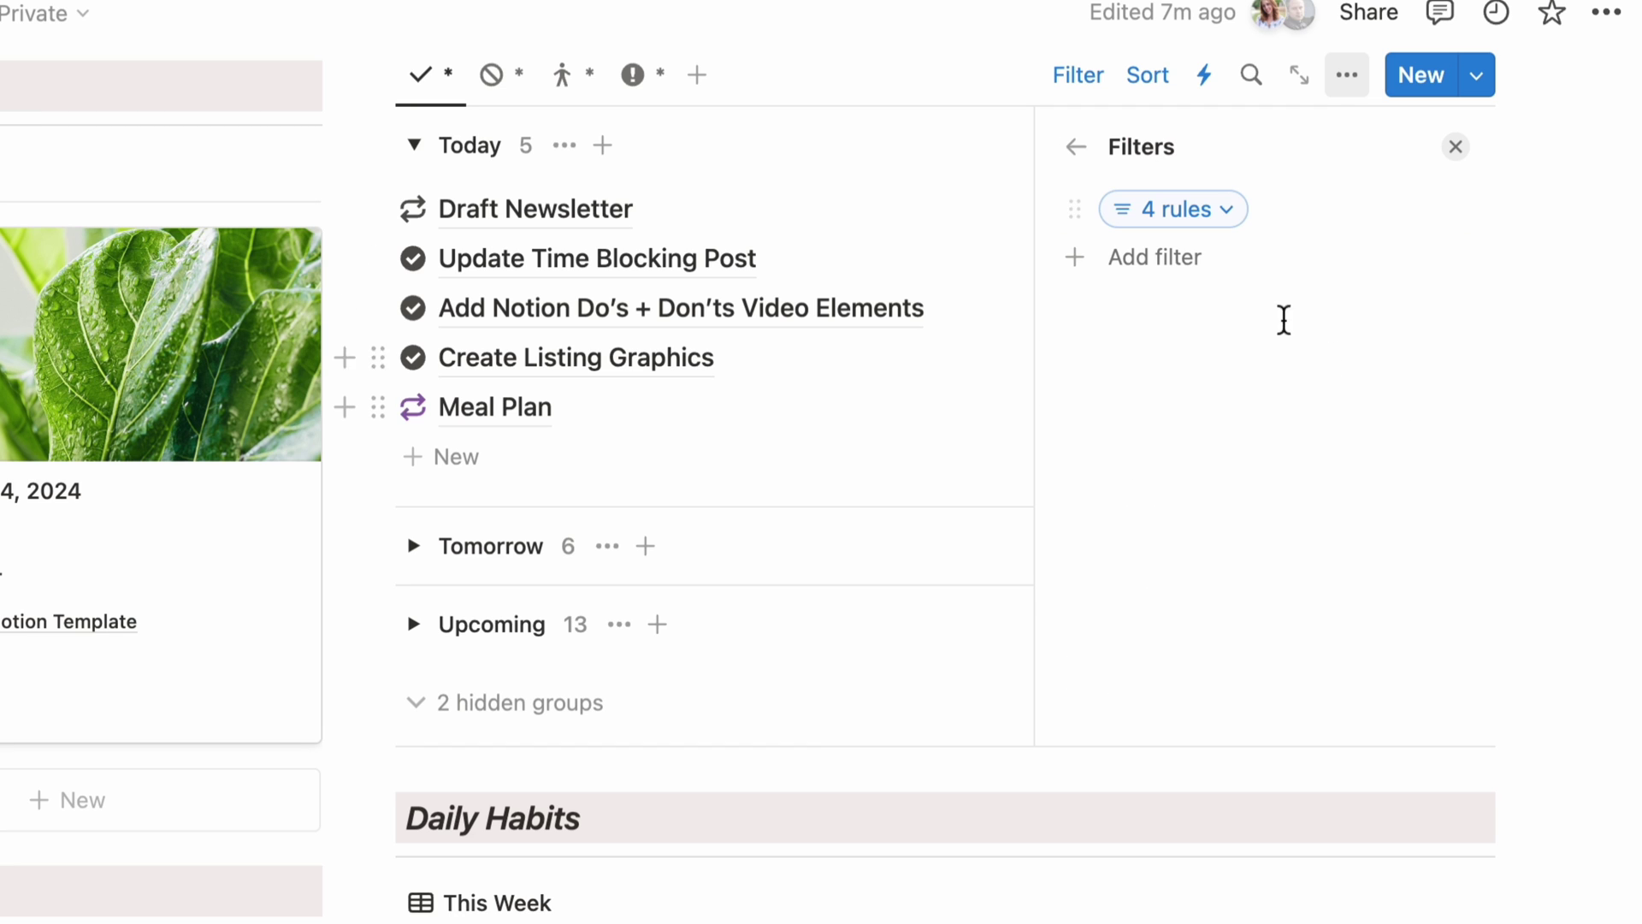
pyautogui.click(1221, 228)
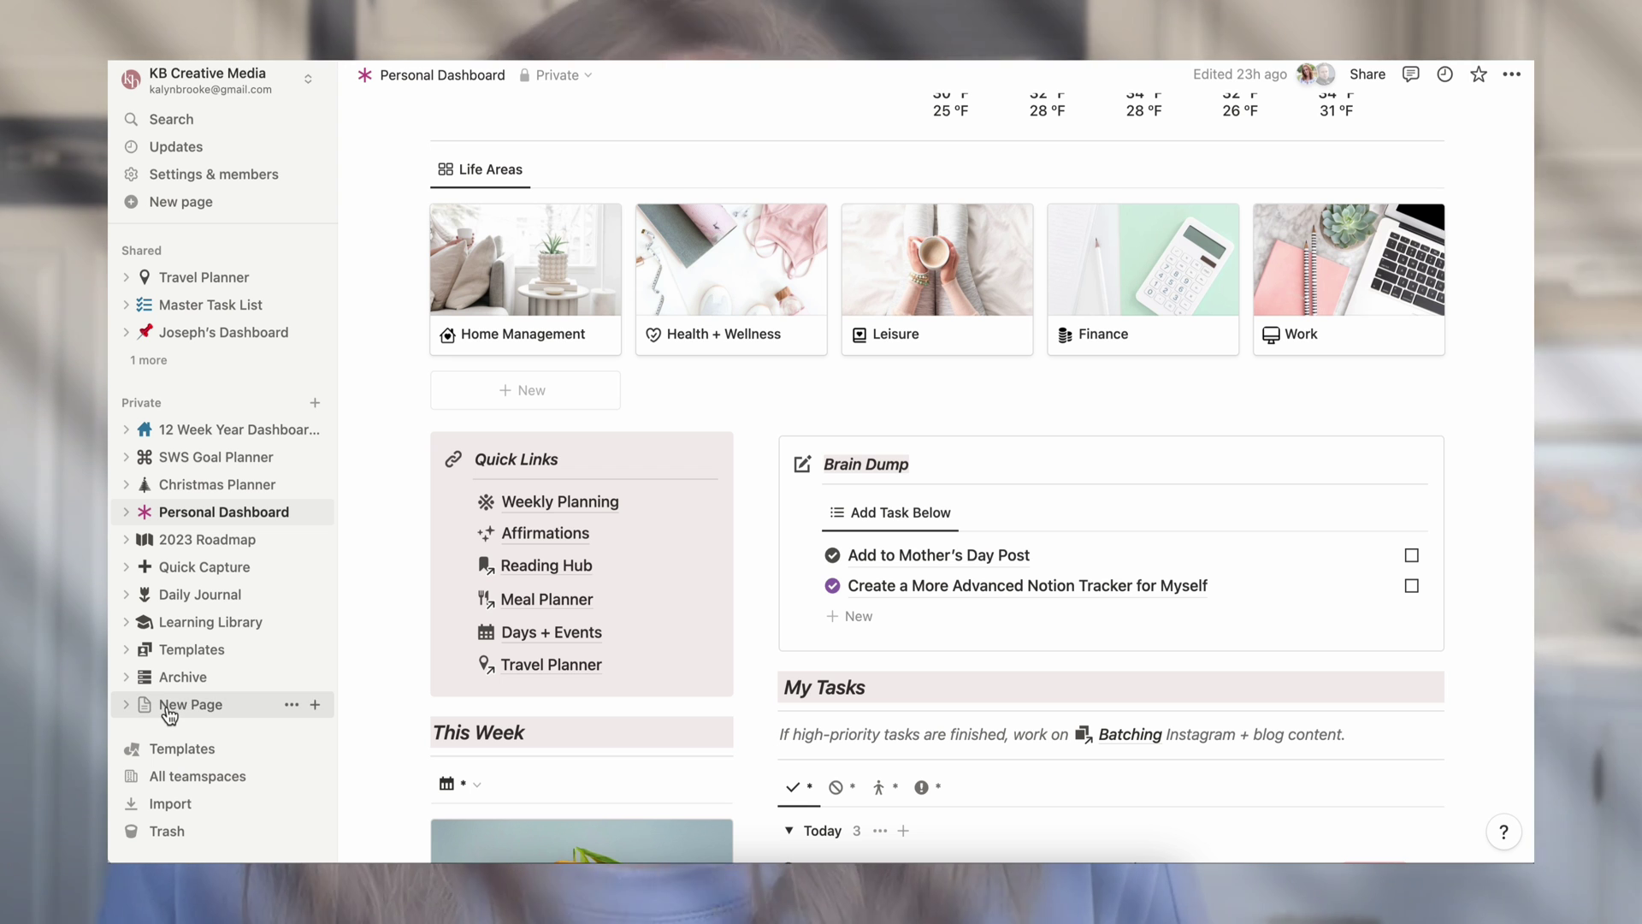
# - Drag New Page in the sidebar onto the Archive page so it nests inside it
pyautogui.click(181, 676)
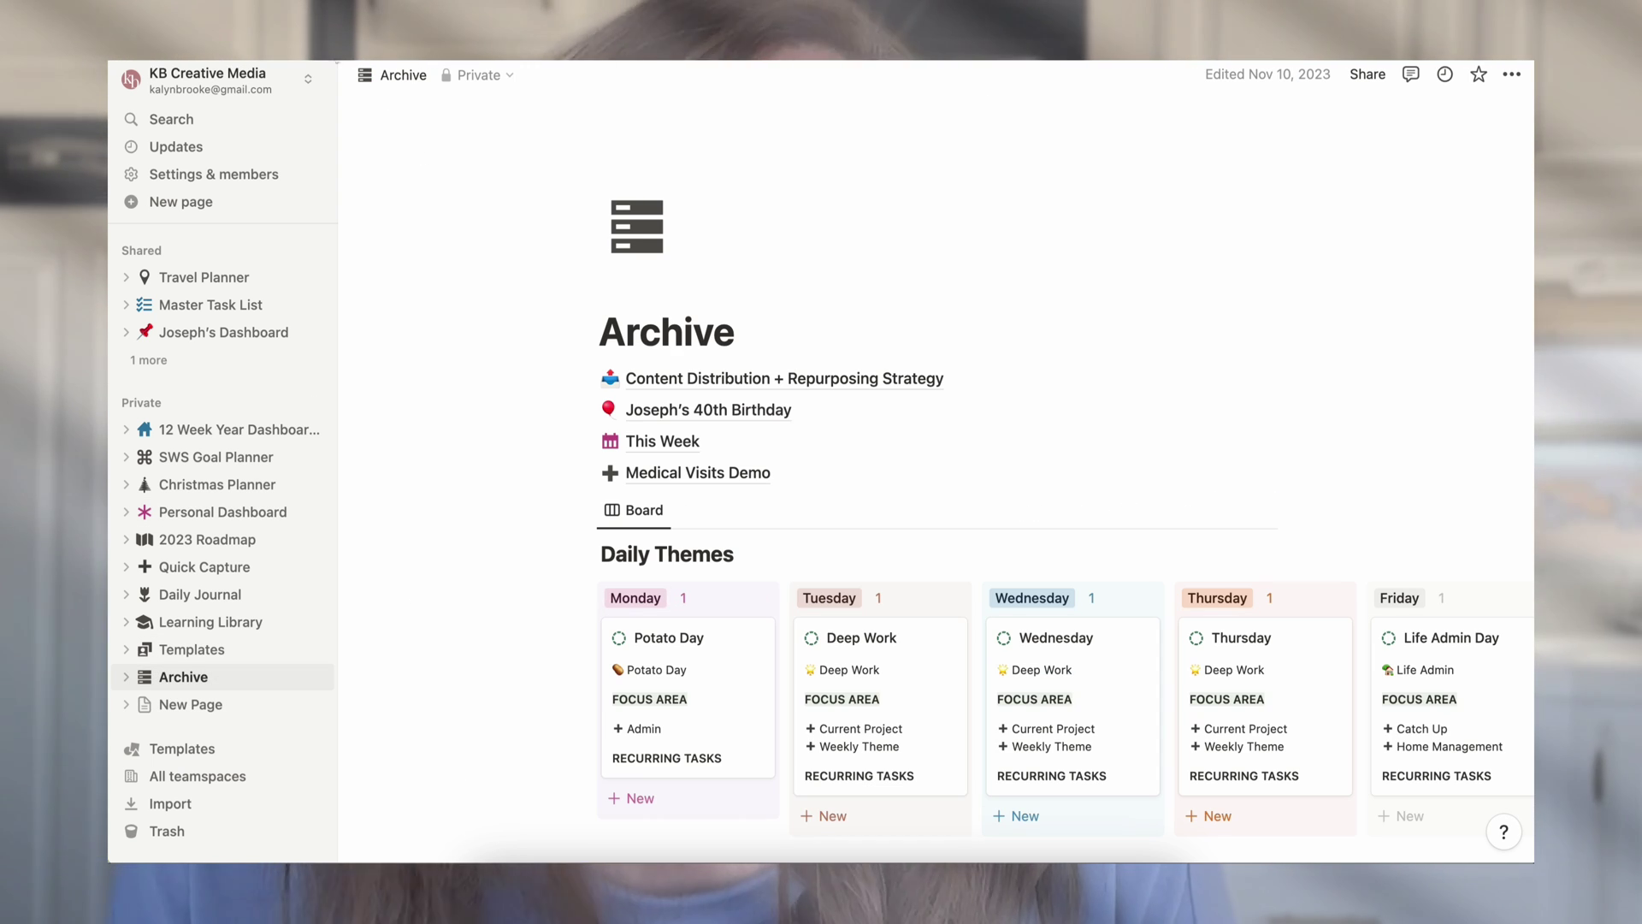
pyautogui.click(222, 511)
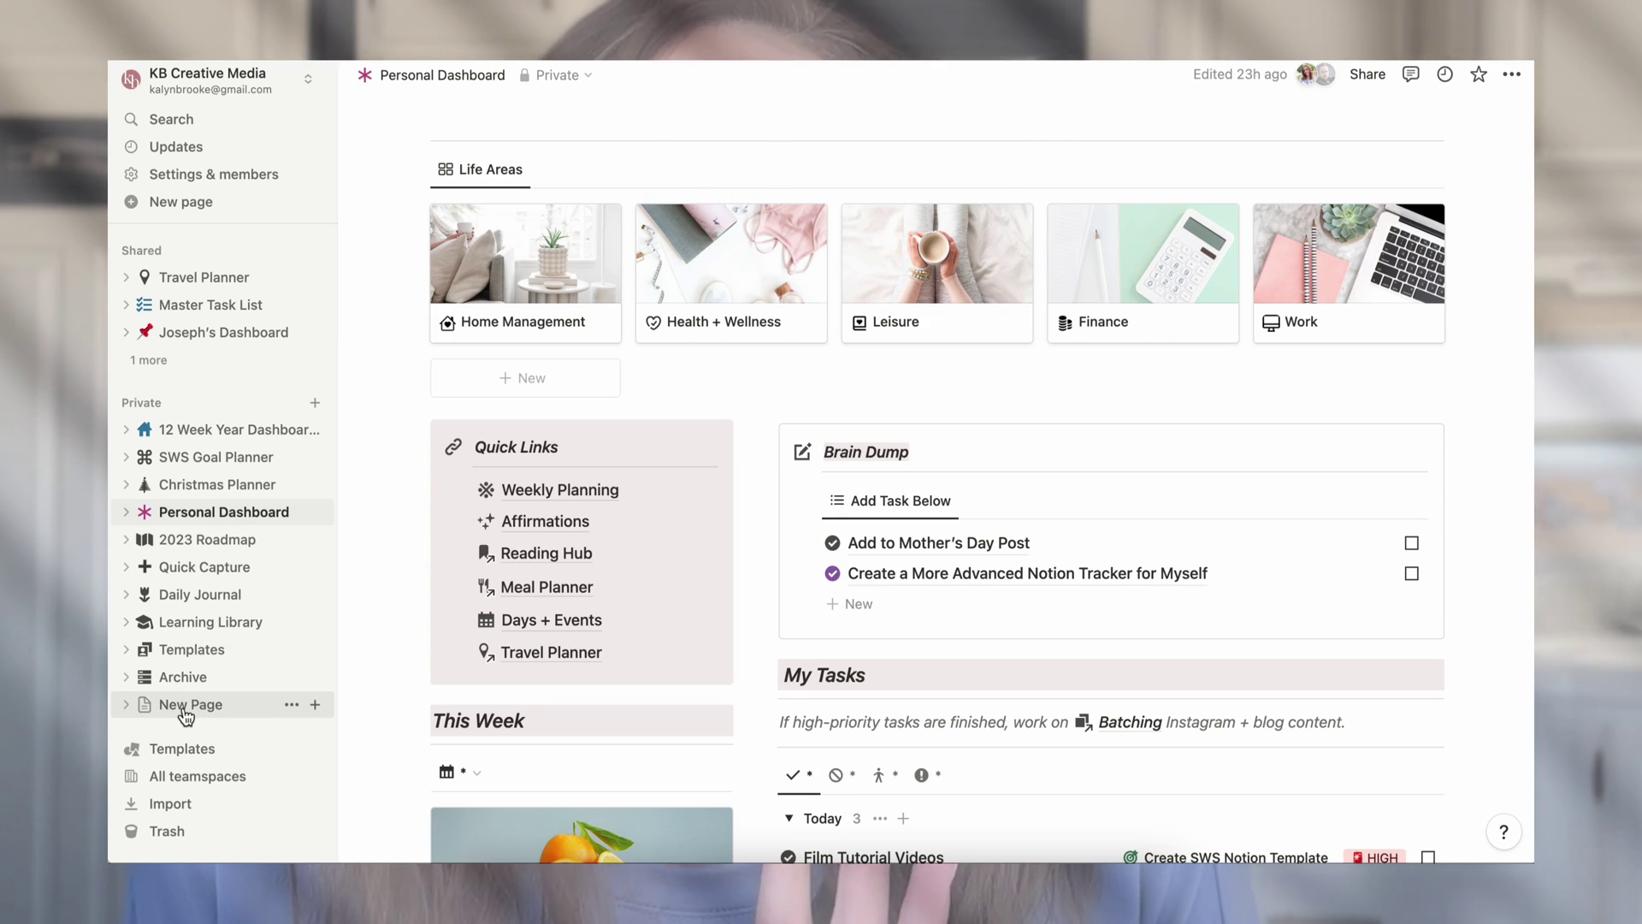
pyautogui.moveTo(187, 715)
pyautogui.mouseDown()
pyautogui.moveTo(213, 689)
pyautogui.moveTo(196, 687)
pyautogui.mouseUp()
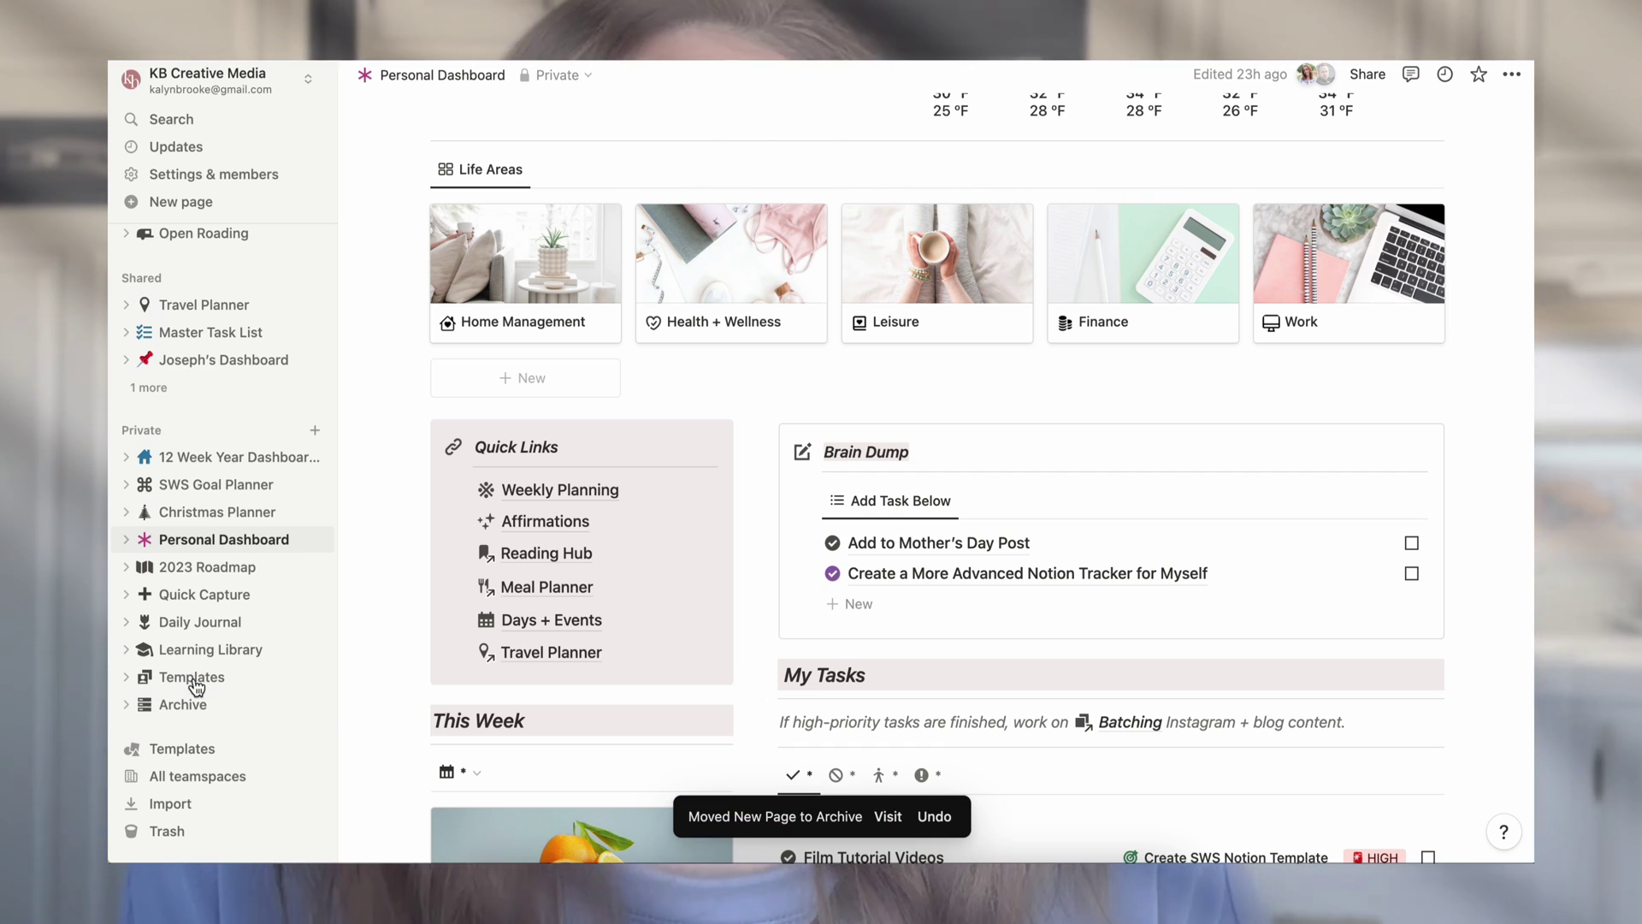
pyautogui.hotkey('ctrl', 'z')
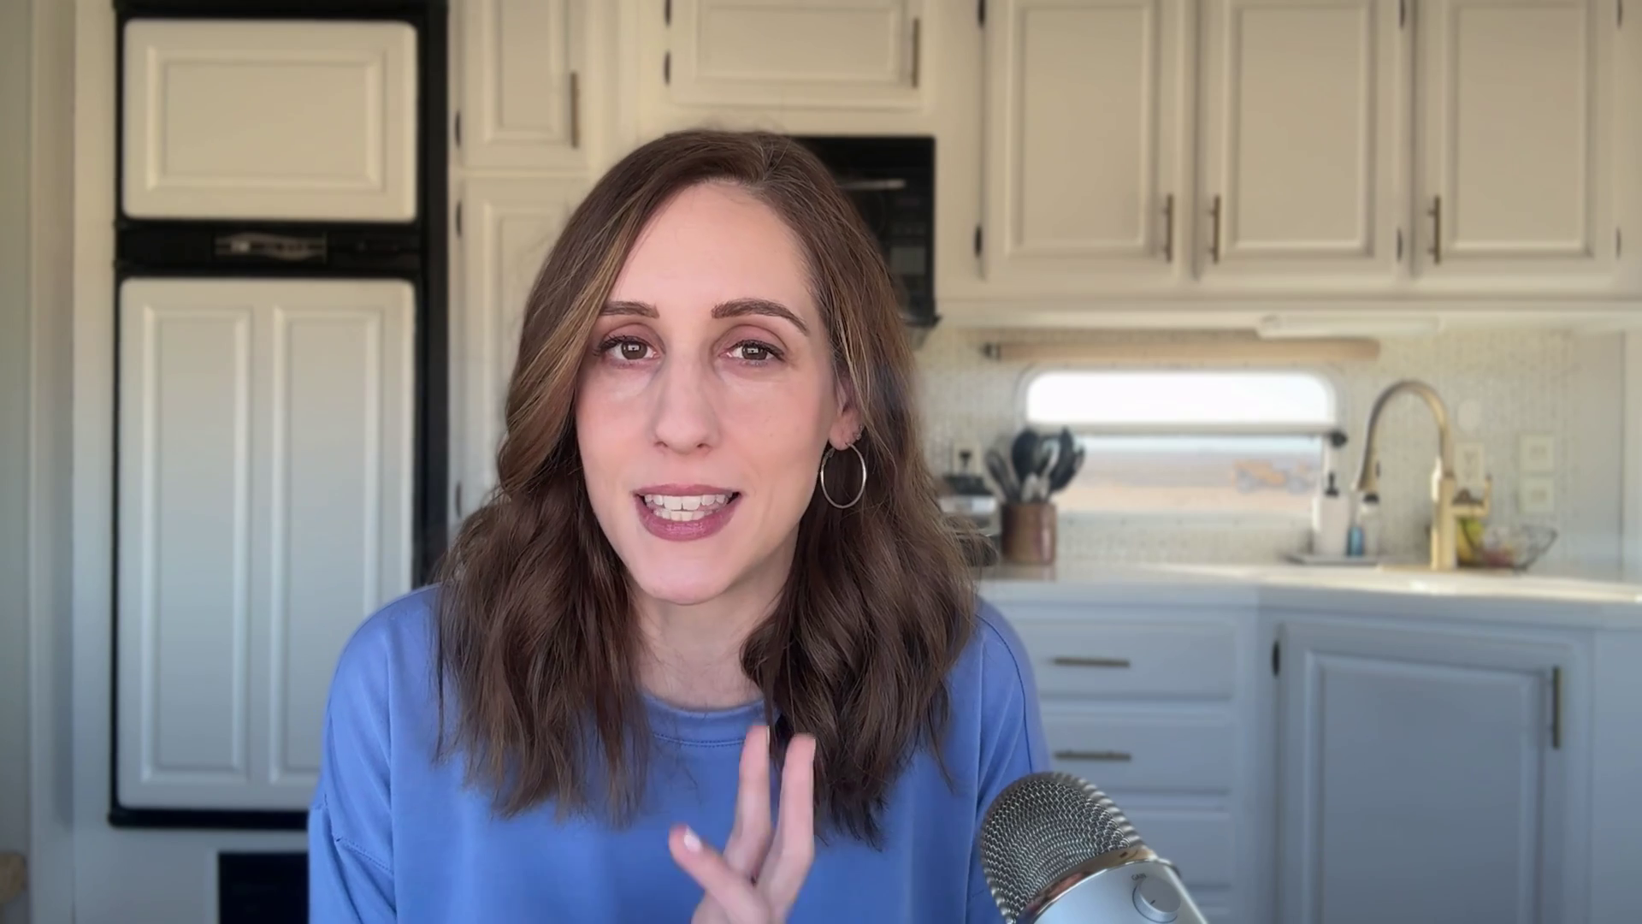